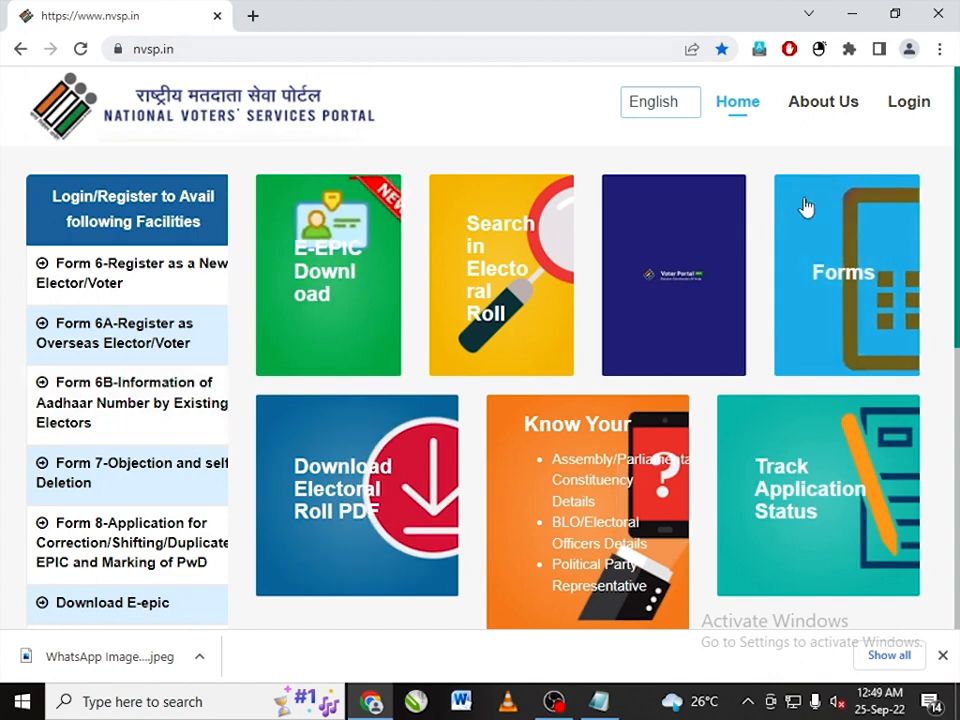
# - Go from the portal home page through Login to the new-user registration page
pyautogui.scroll(-1, 243, 260)
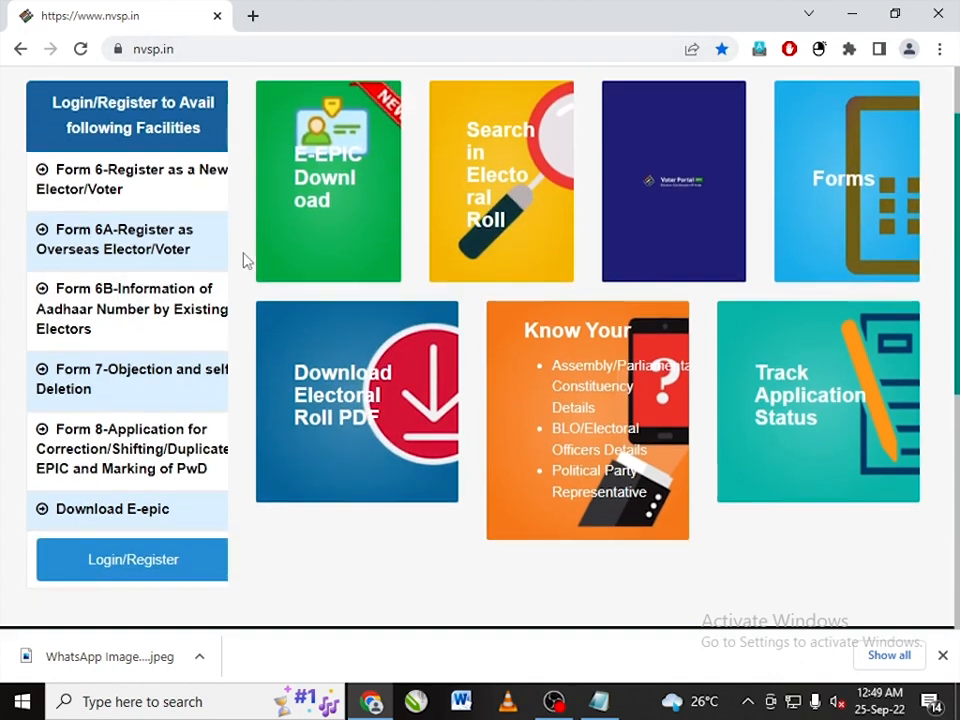
pyautogui.scroll(-1, 243, 257)
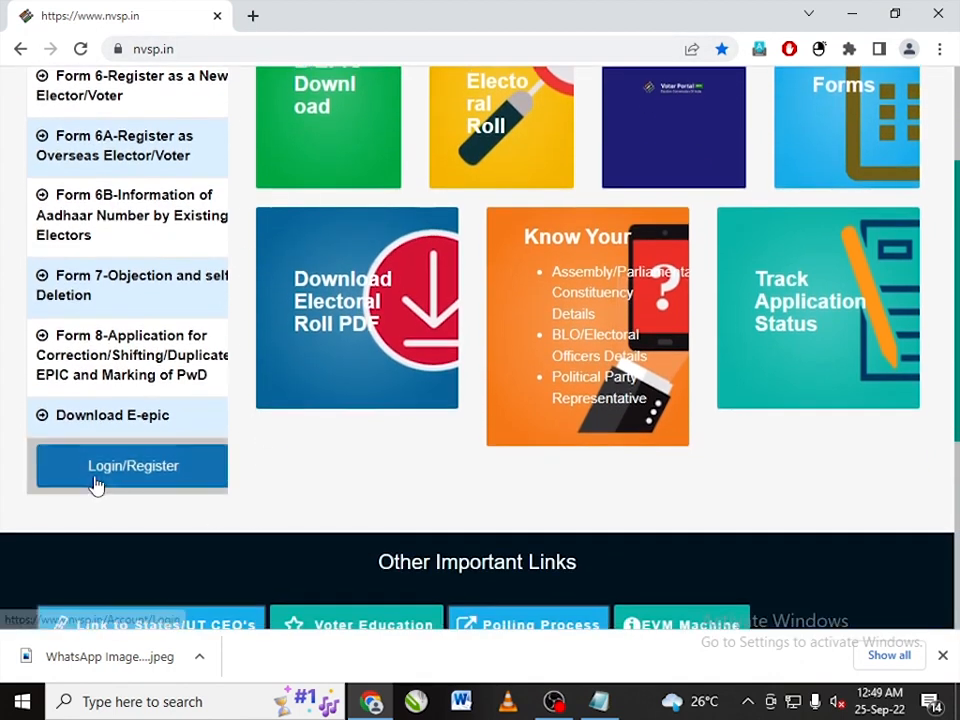
pyautogui.click(170, 483)
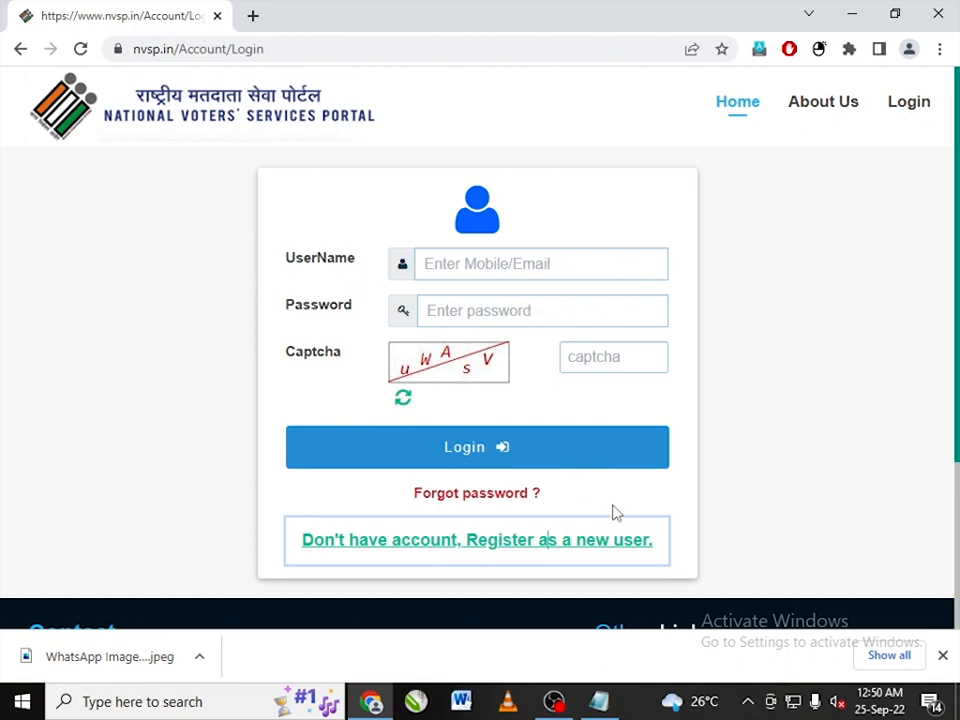
pyautogui.click(518, 550)
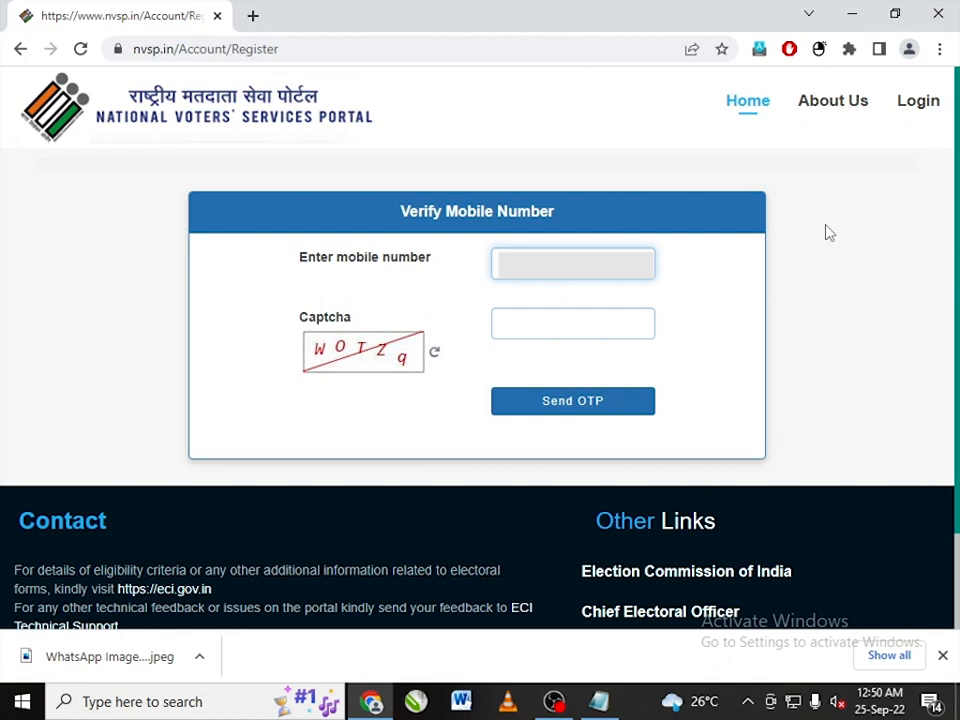
# - Verify the mobile number by entering the captcha and the received one-time password
pyautogui.click(536, 325)
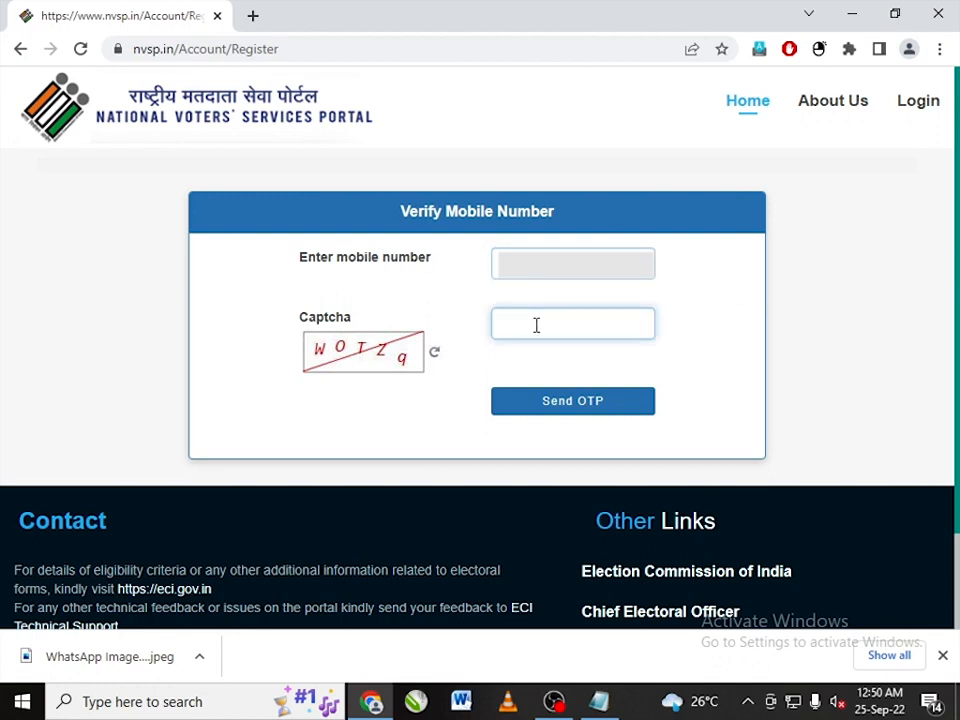
pyautogui.write('WOTZq')
pyautogui.click(591, 395)
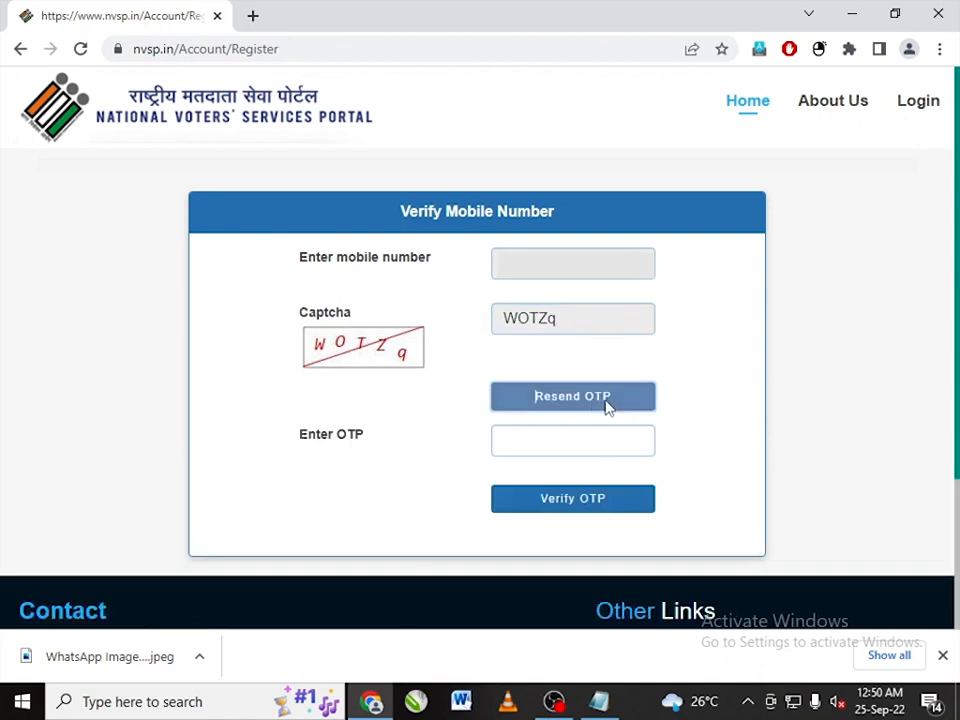
pyautogui.click(597, 433)
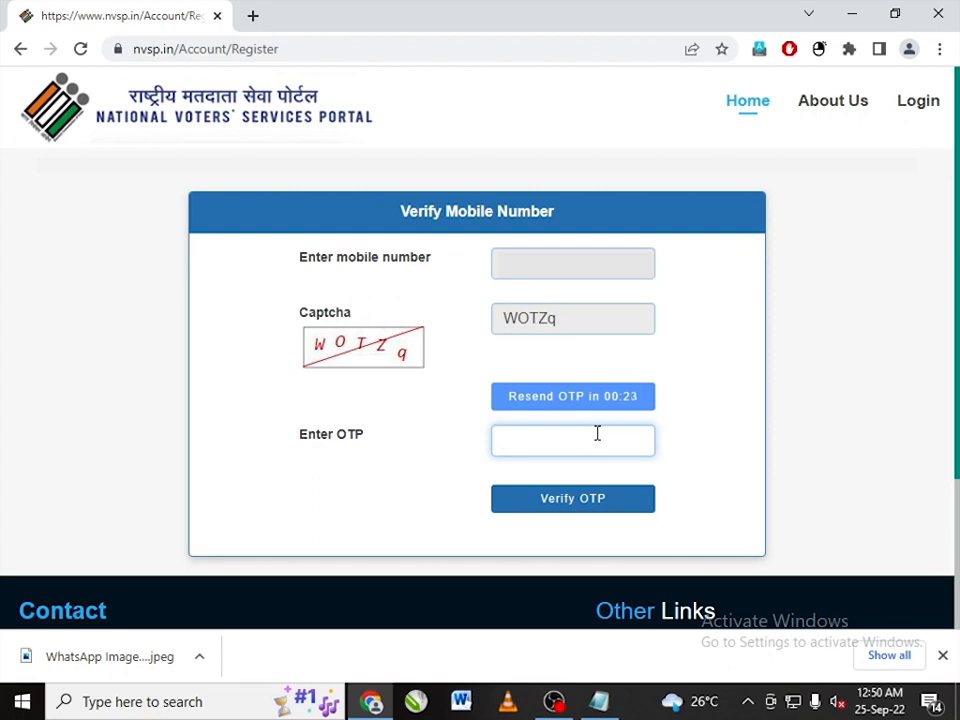
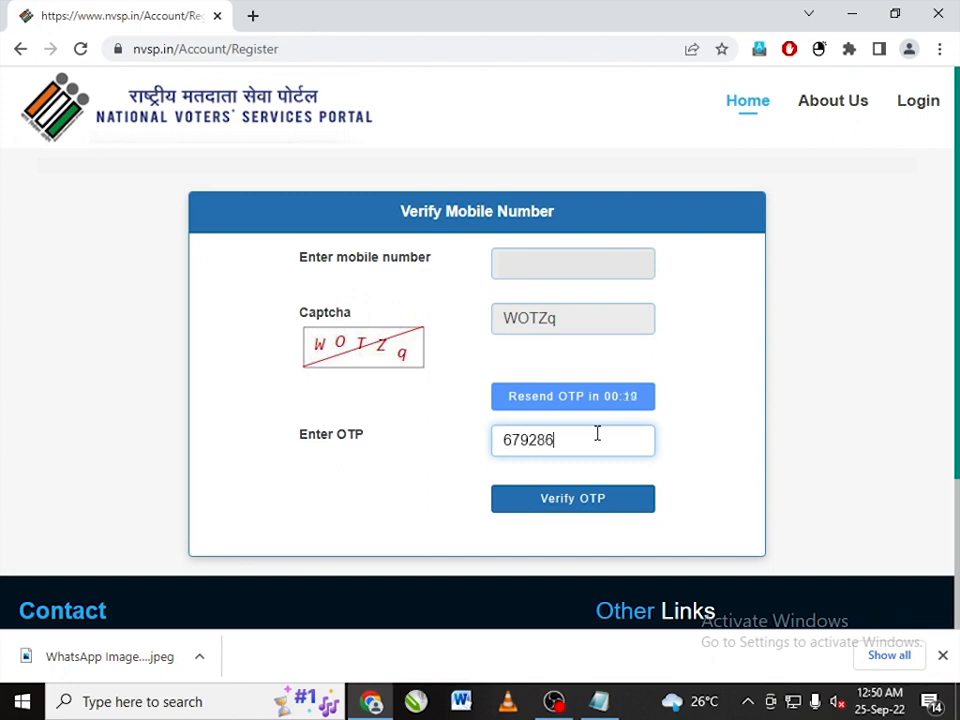
pyautogui.click(594, 508)
pyautogui.click(435, 358)
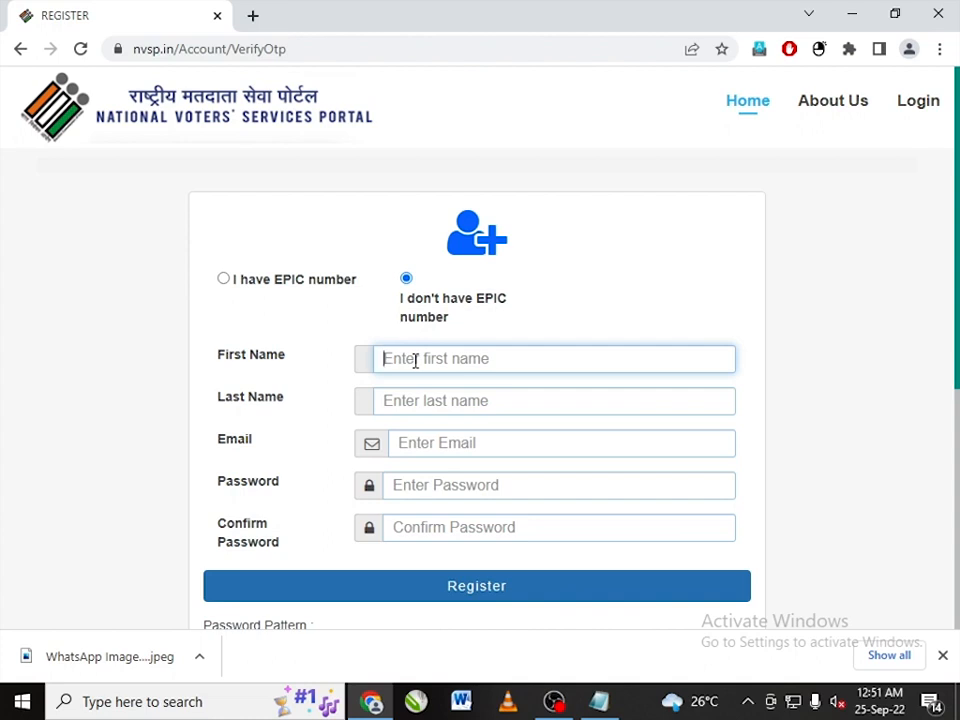
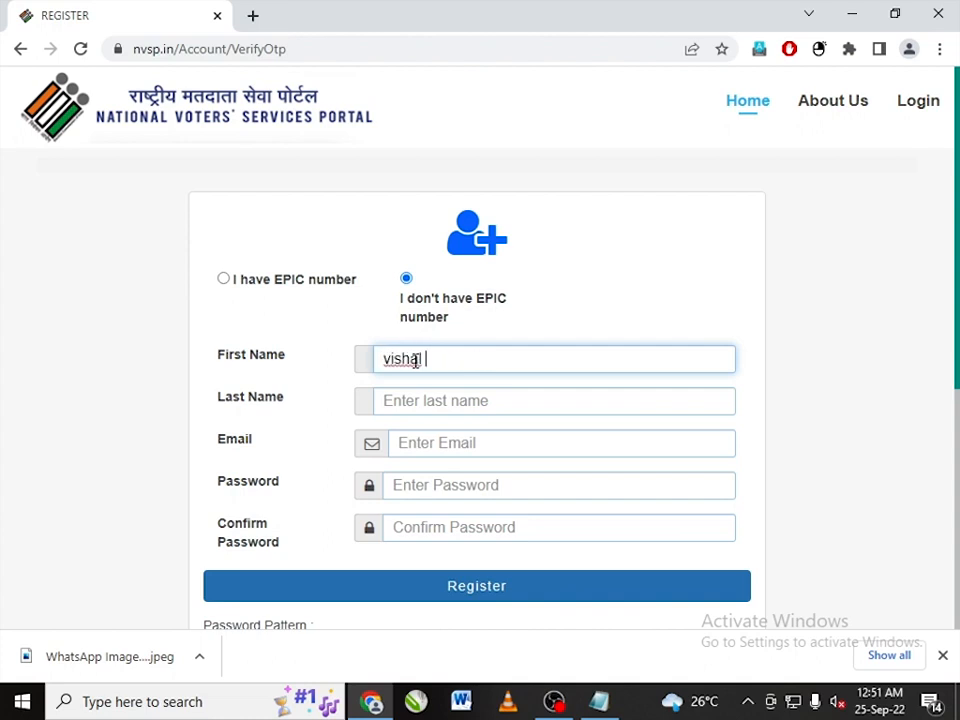
# - Fill in the applicant's first name, last name and e-mail address on the account form
pyautogui.press('Tab')
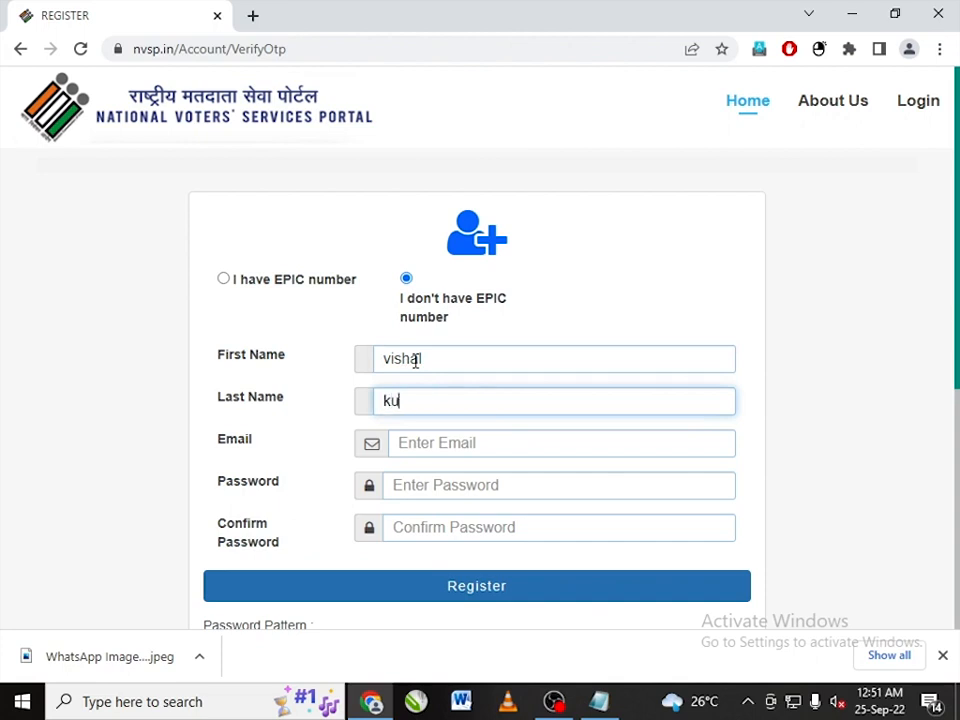
pyautogui.press('Tab')
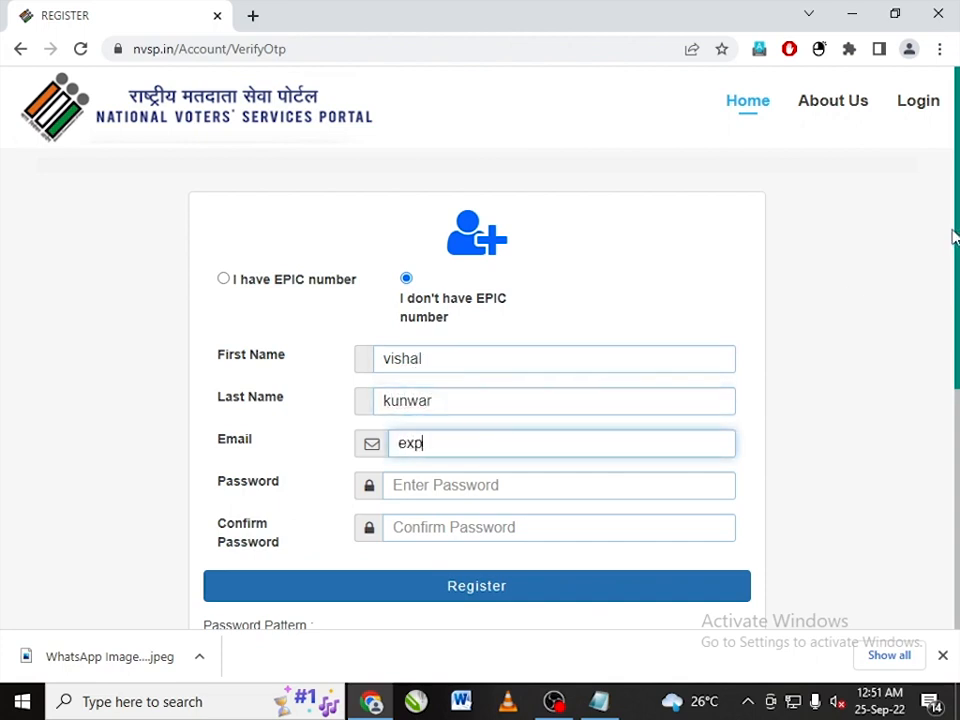
pyautogui.press('Tab')
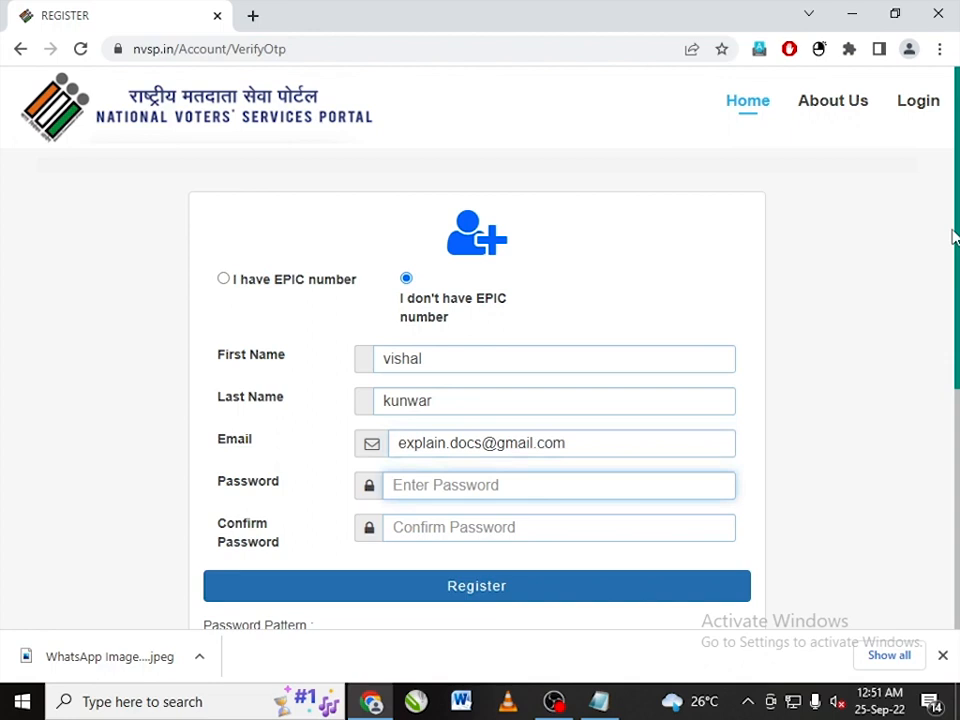
pyautogui.scroll(-2, 621, 212)
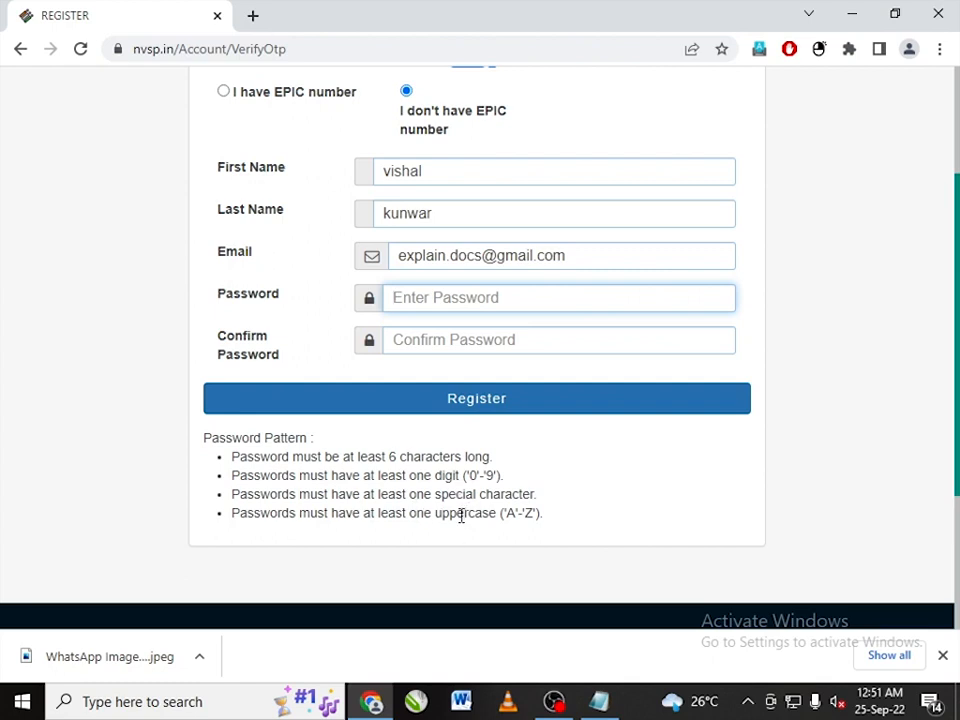
pyautogui.scroll(2, 480, 330)
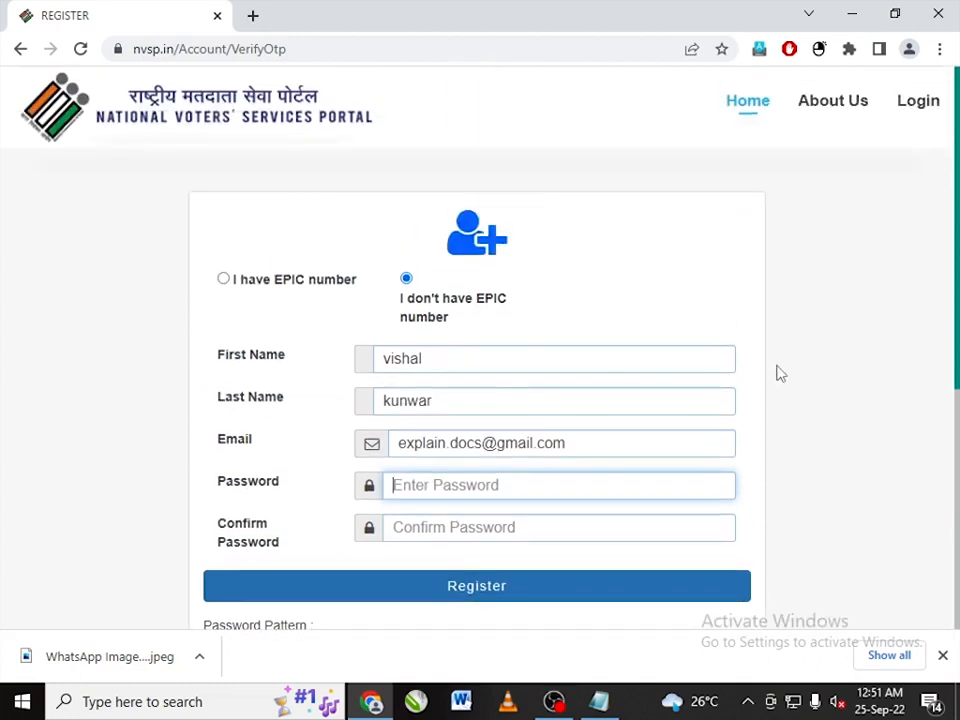
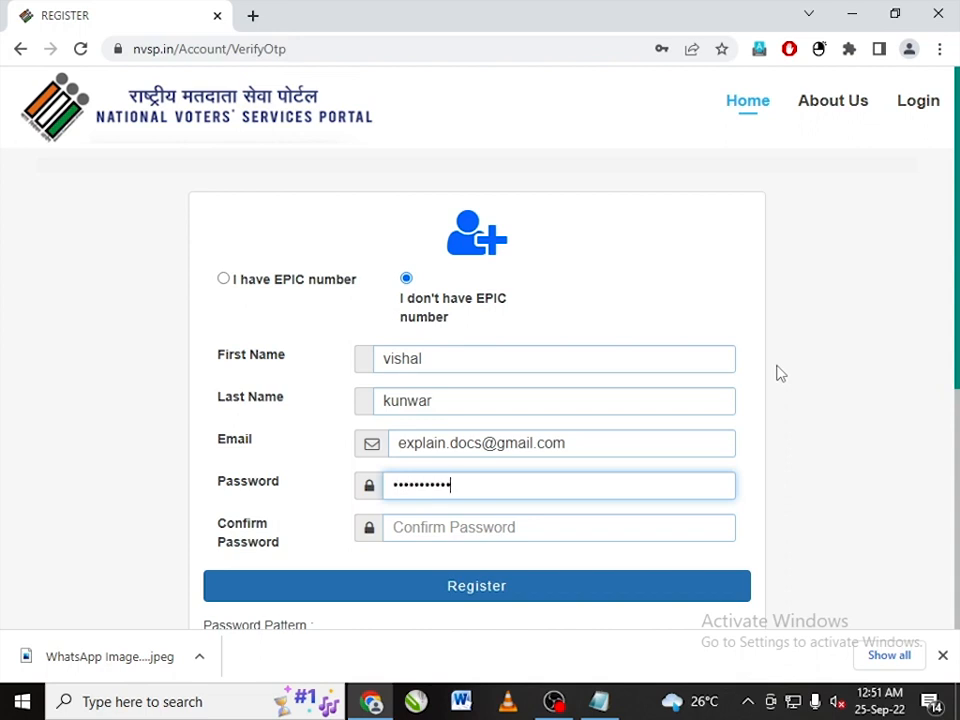
# - Enter and confirm the account password, register the account, and go to the login page
pyautogui.press('Tab')
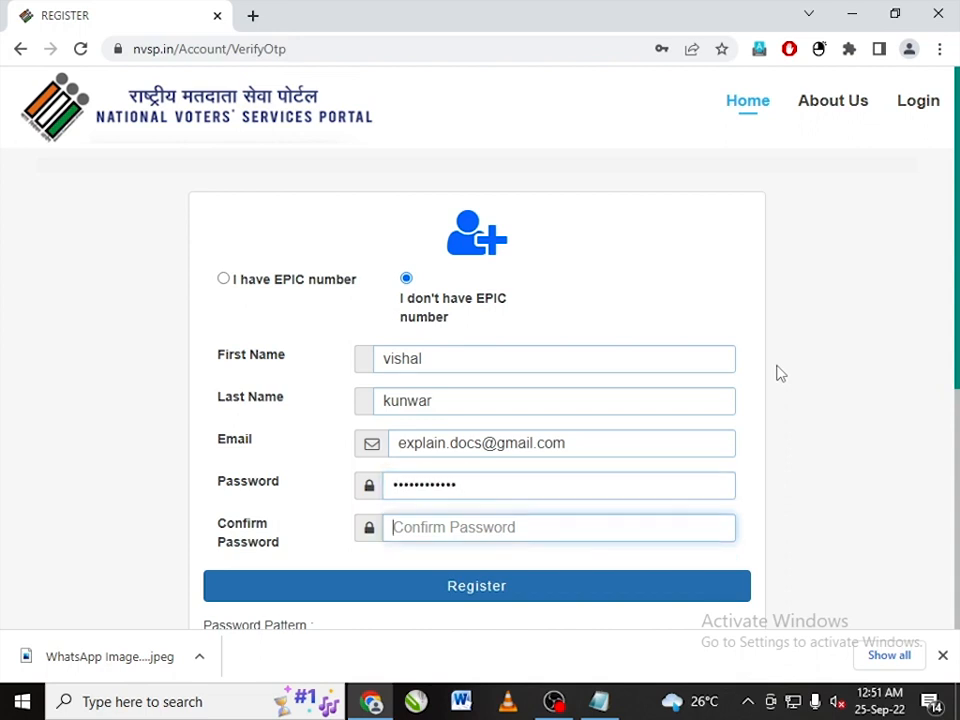
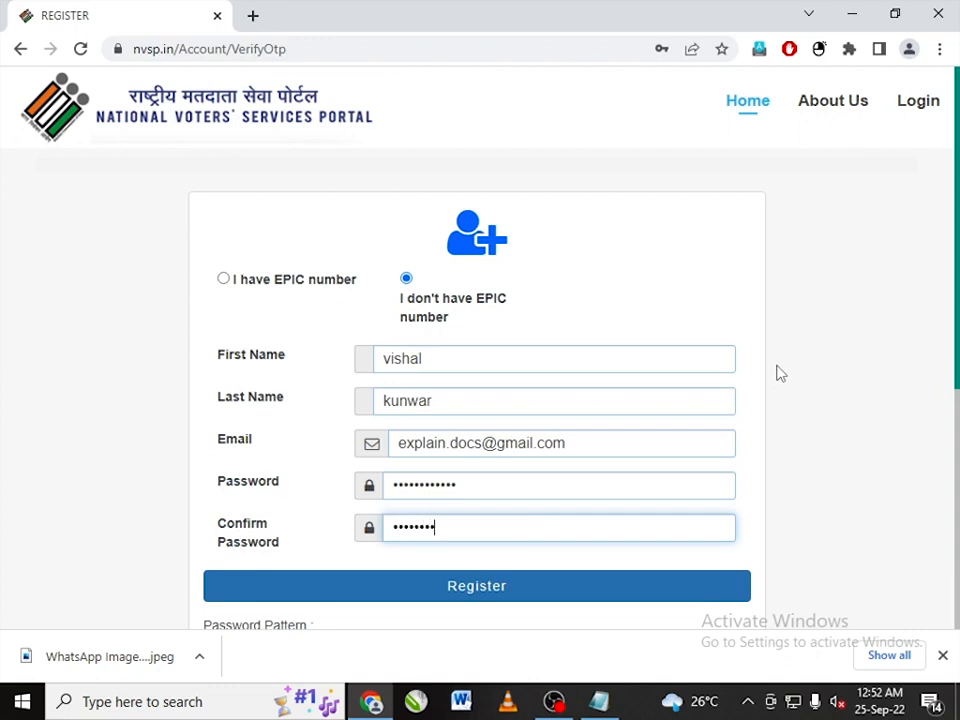
pyautogui.click(450, 596)
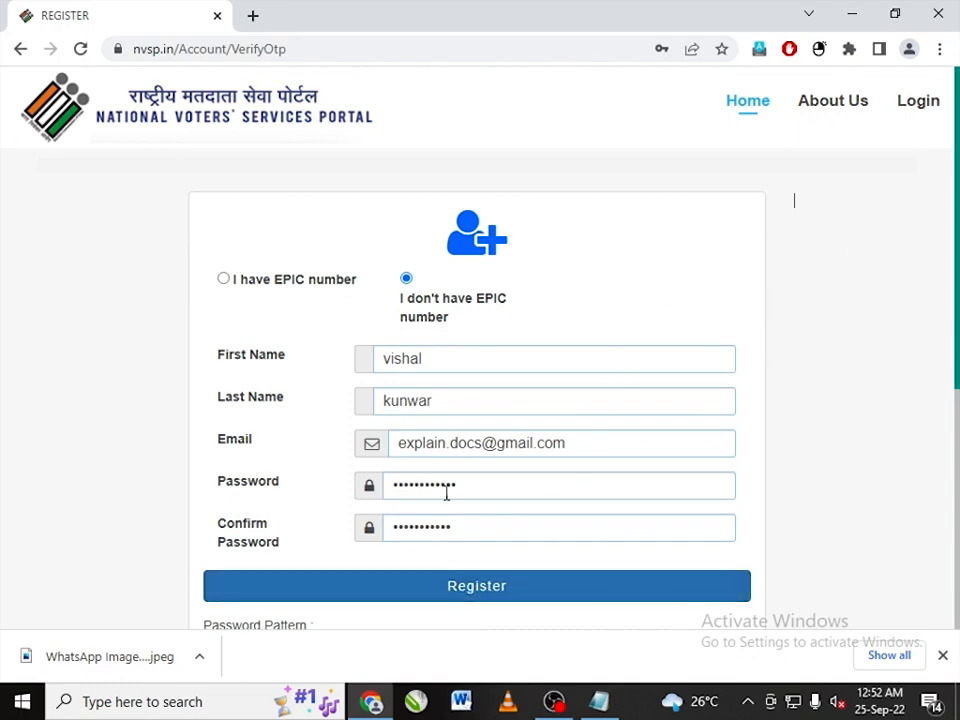
pyautogui.click(917, 106)
# - Log in and open Form 6 via 'Register as a New Elector'
pyautogui.click(500, 269)
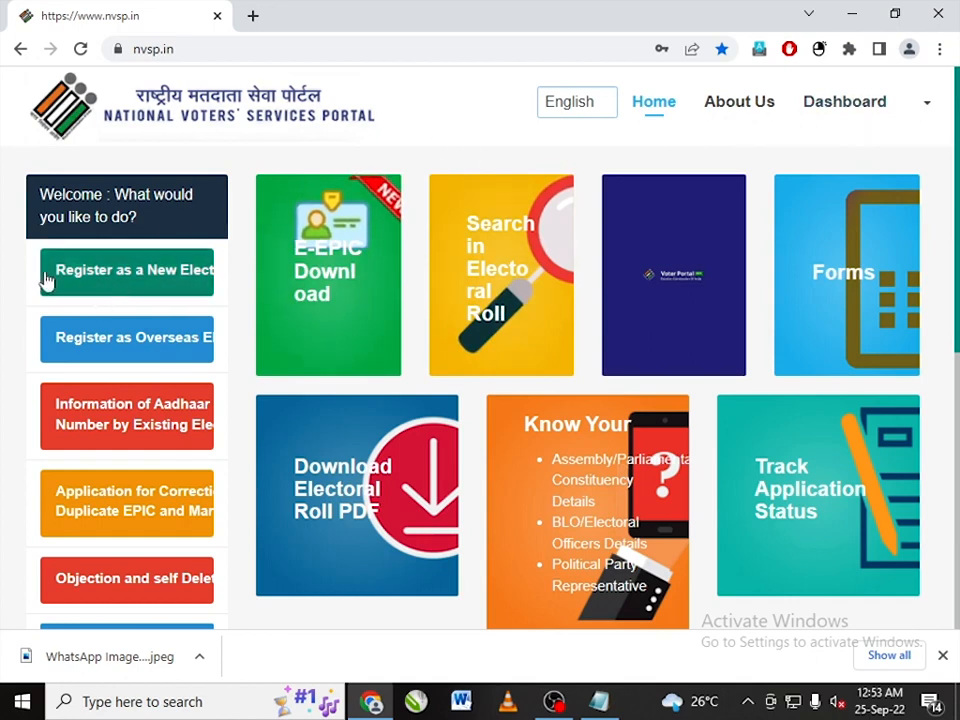
pyautogui.click(172, 281)
pyautogui.scroll(-3, 335, 250)
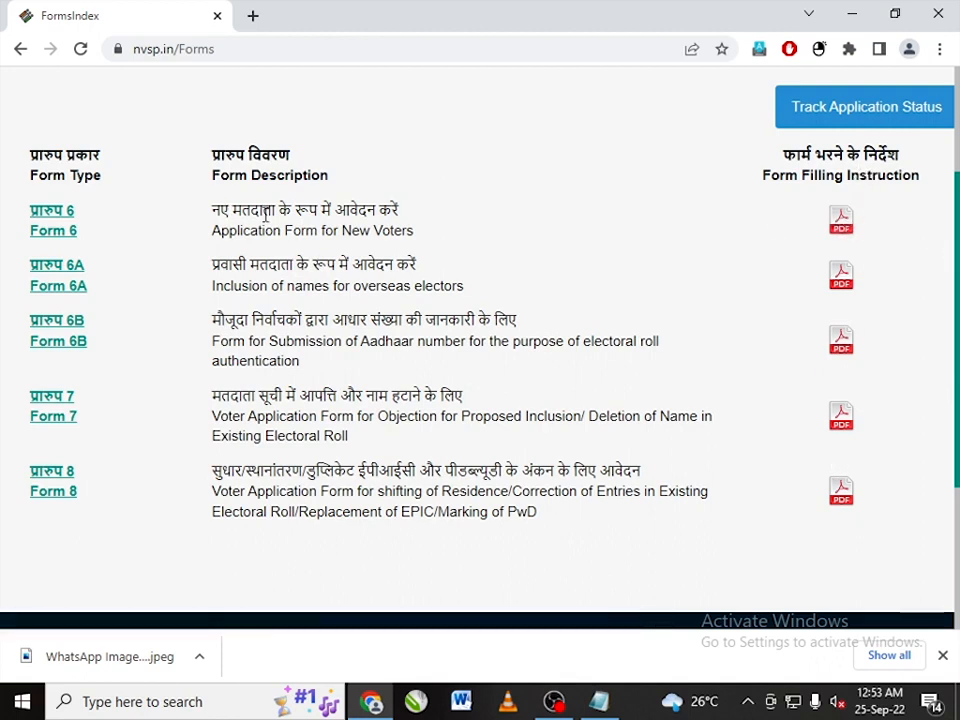
pyautogui.click(50, 238)
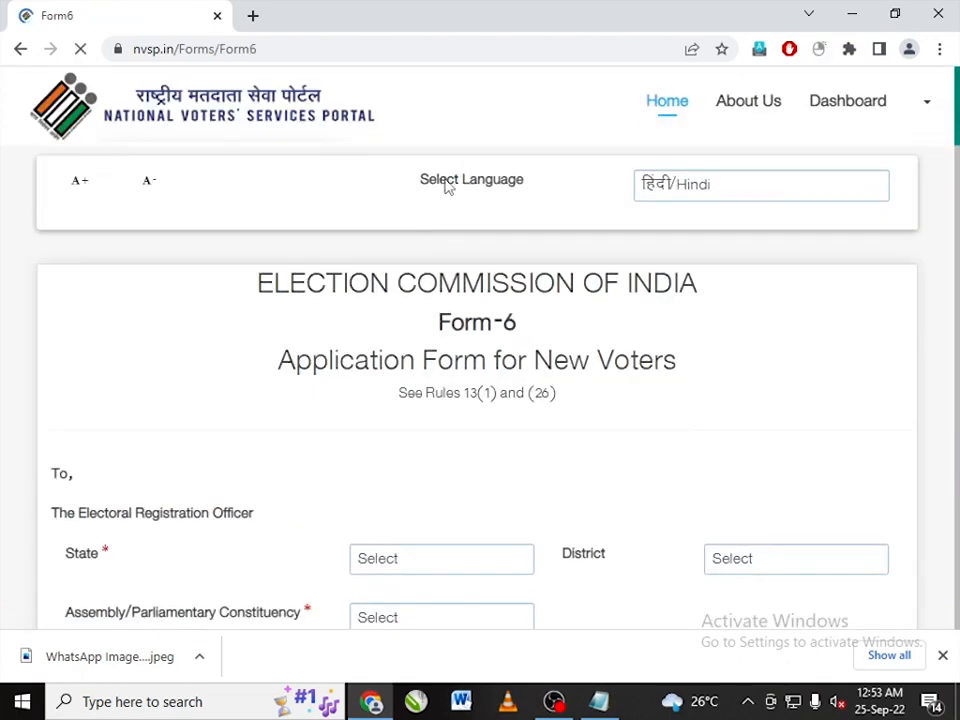
# - Choose Maharashtra as the state on Form 6
pyautogui.scroll(-1, 617, 306)
pyautogui.scroll(-1, 617, 315)
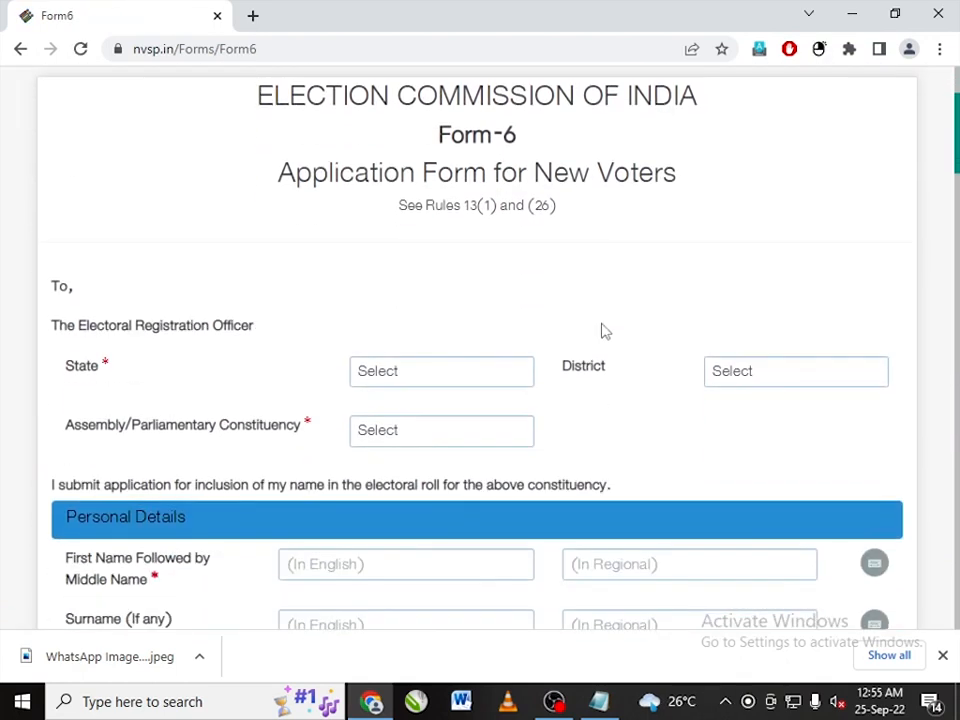
pyautogui.scroll(-1, 311, 259)
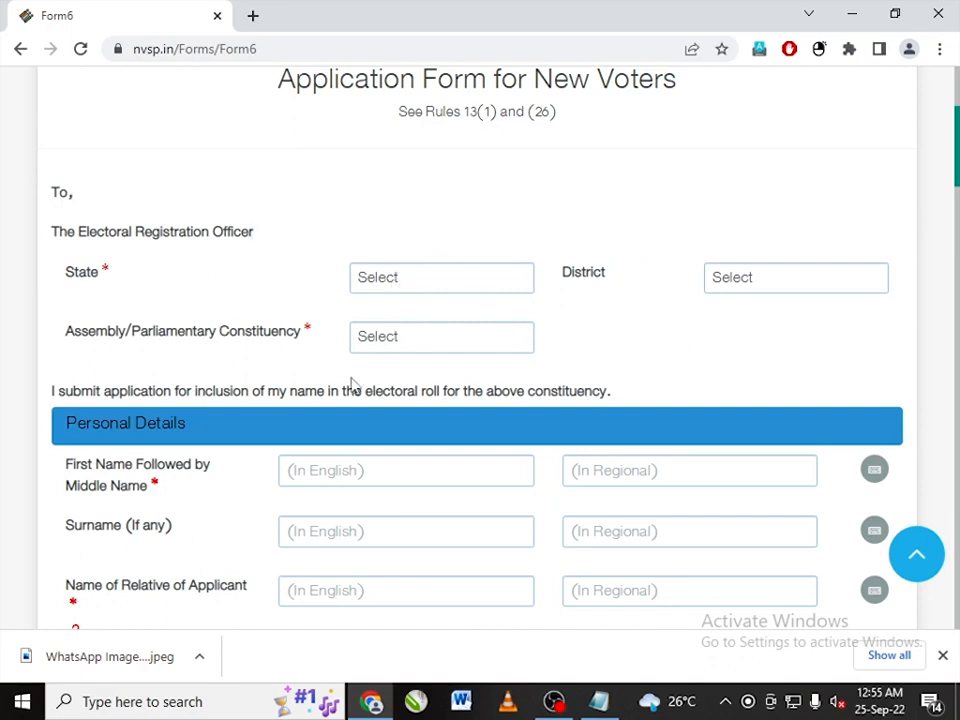
pyautogui.click(389, 283)
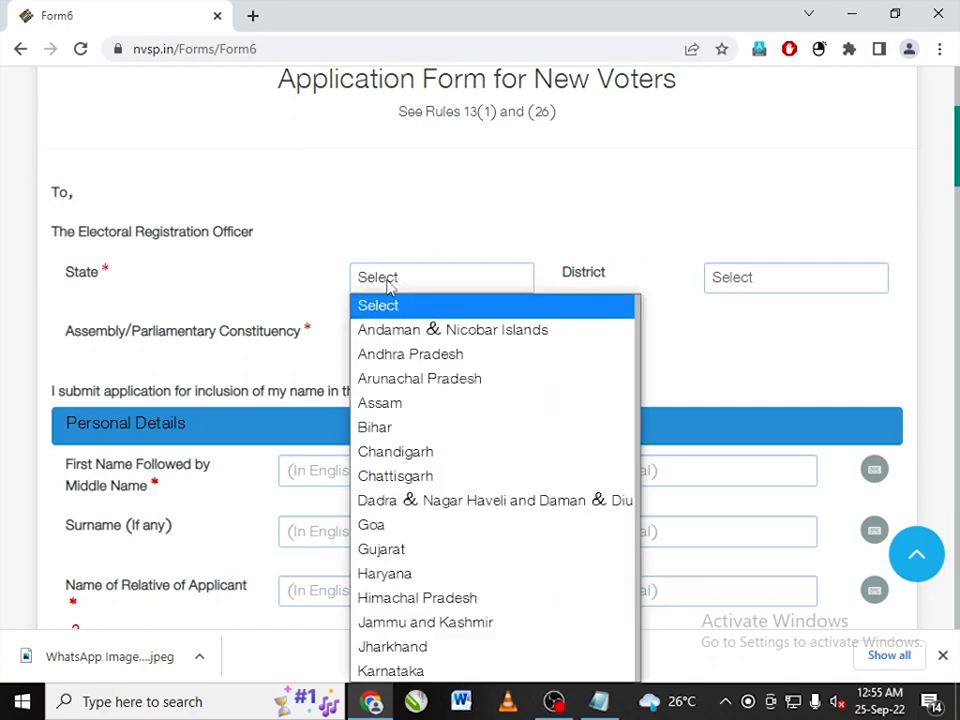
pyautogui.press('m')
pyautogui.press('m')
pyautogui.press('Return')
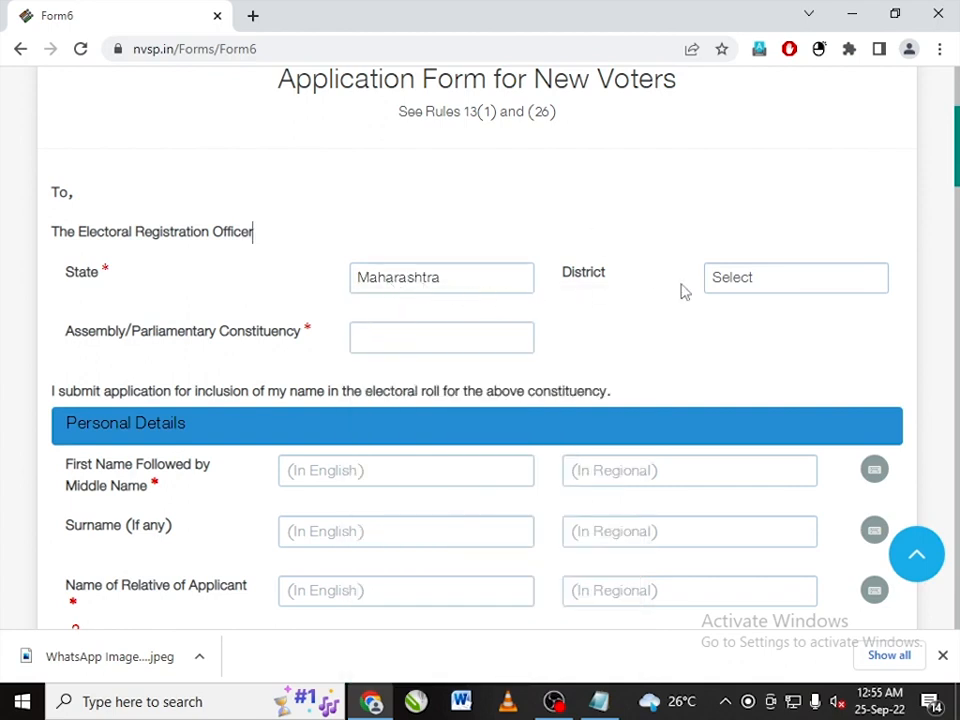
# - Choose Mumbai City as the district and Sion Koliwada as the assembly constituency
pyautogui.click(766, 283)
pyautogui.press('g')
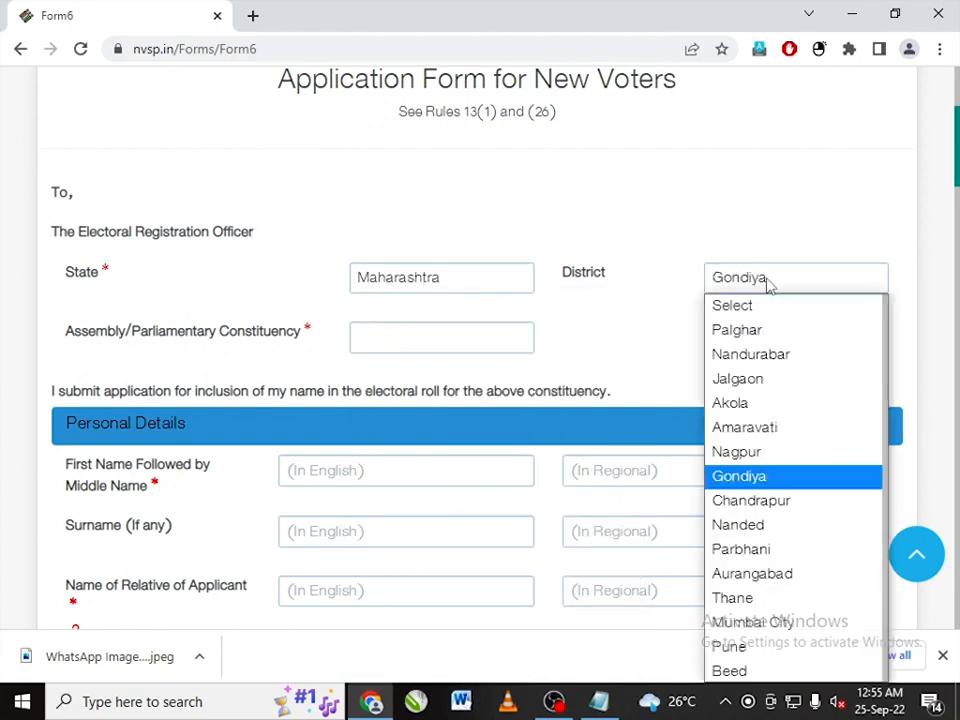
pyautogui.press('m')
pyautogui.press('m')
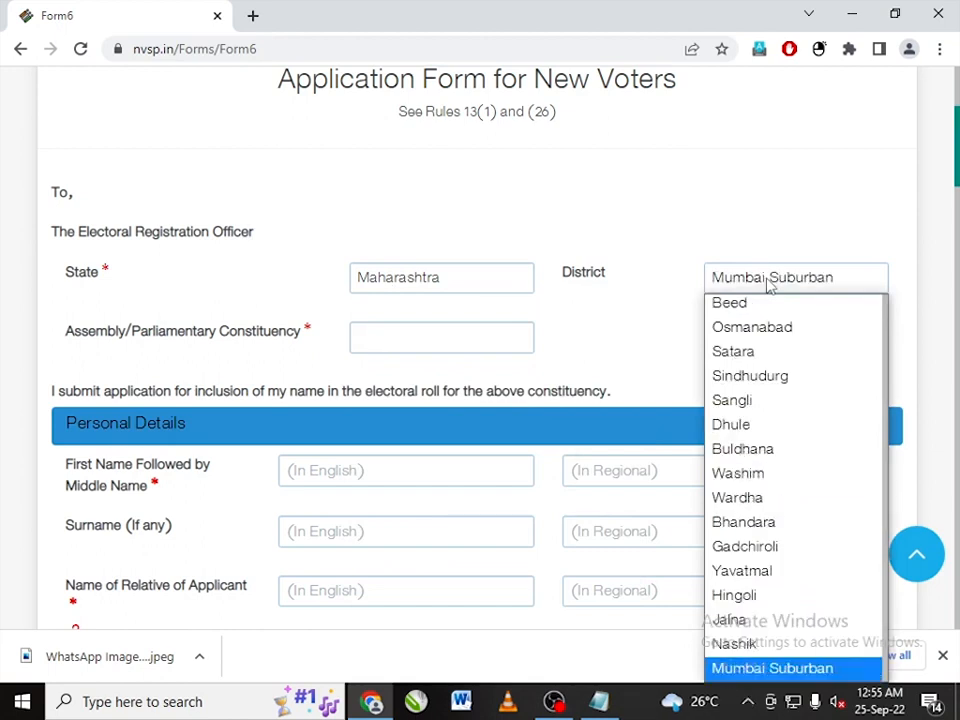
pyautogui.press('m')
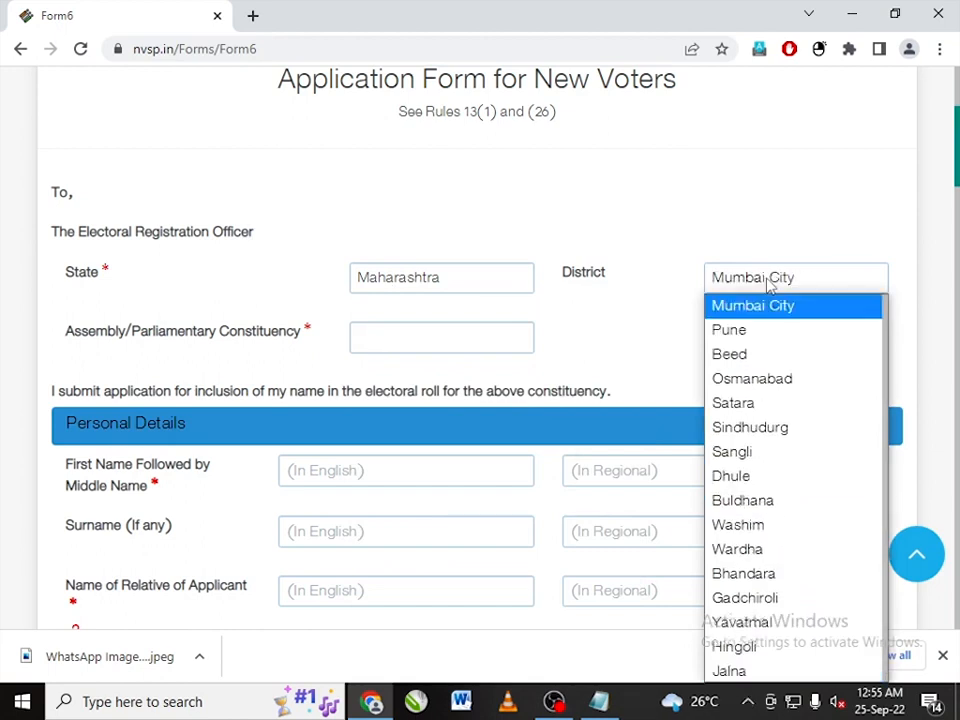
pyautogui.press('Return')
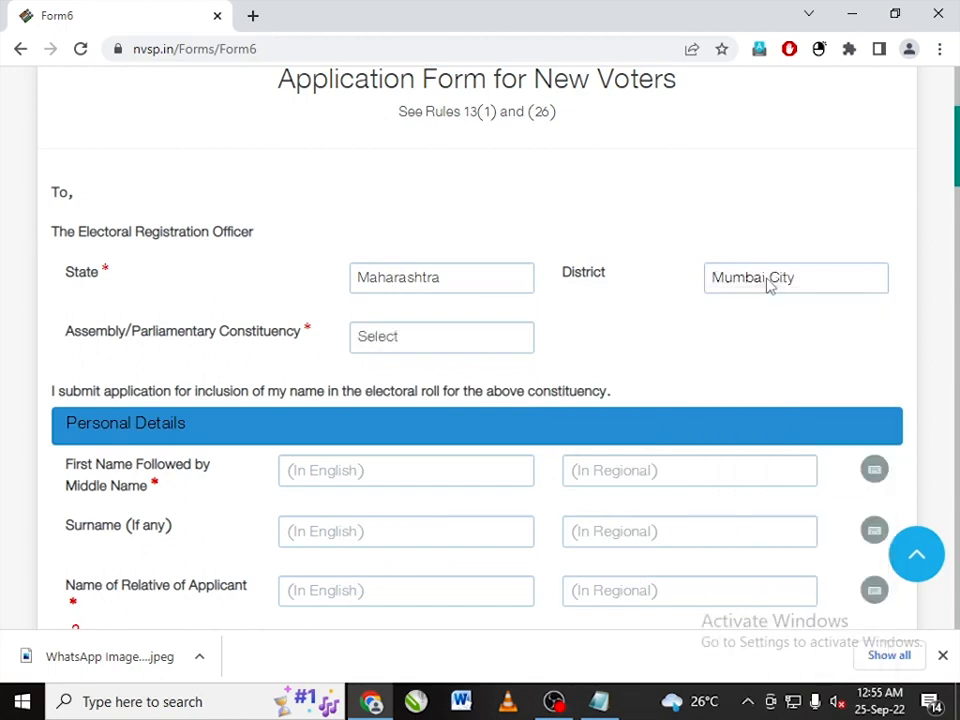
pyautogui.click(437, 346)
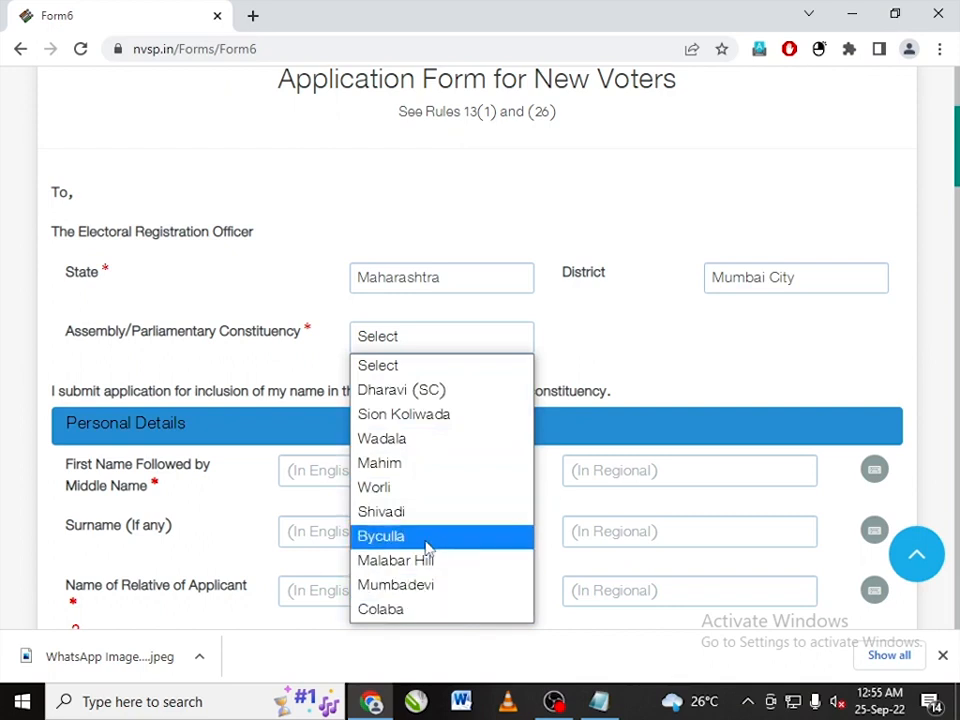
pyautogui.click(443, 417)
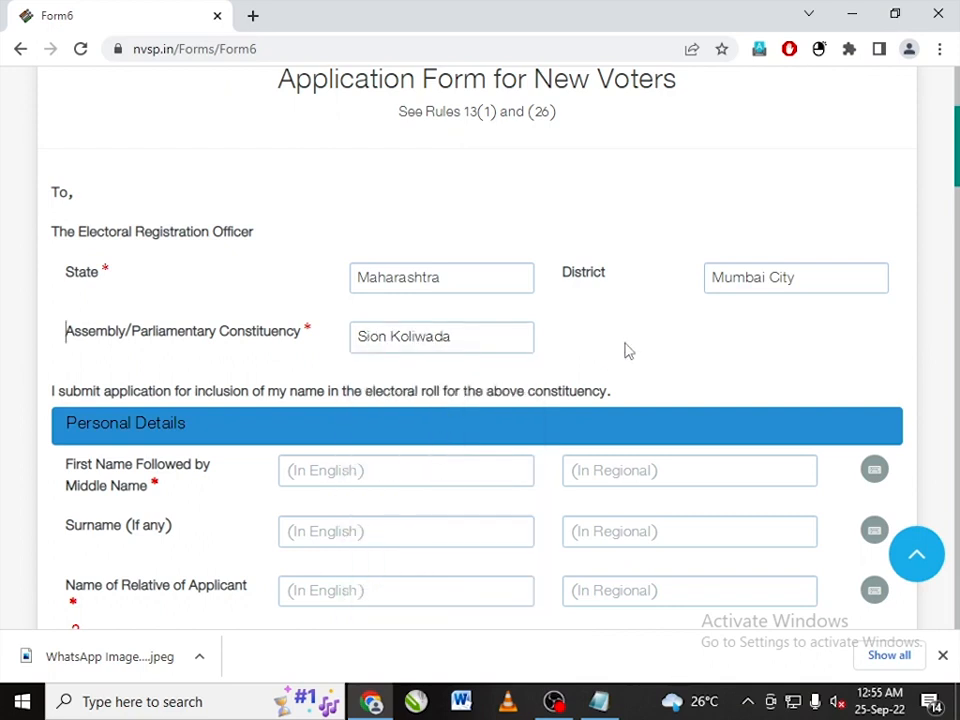
pyautogui.scroll(-2, 626, 349)
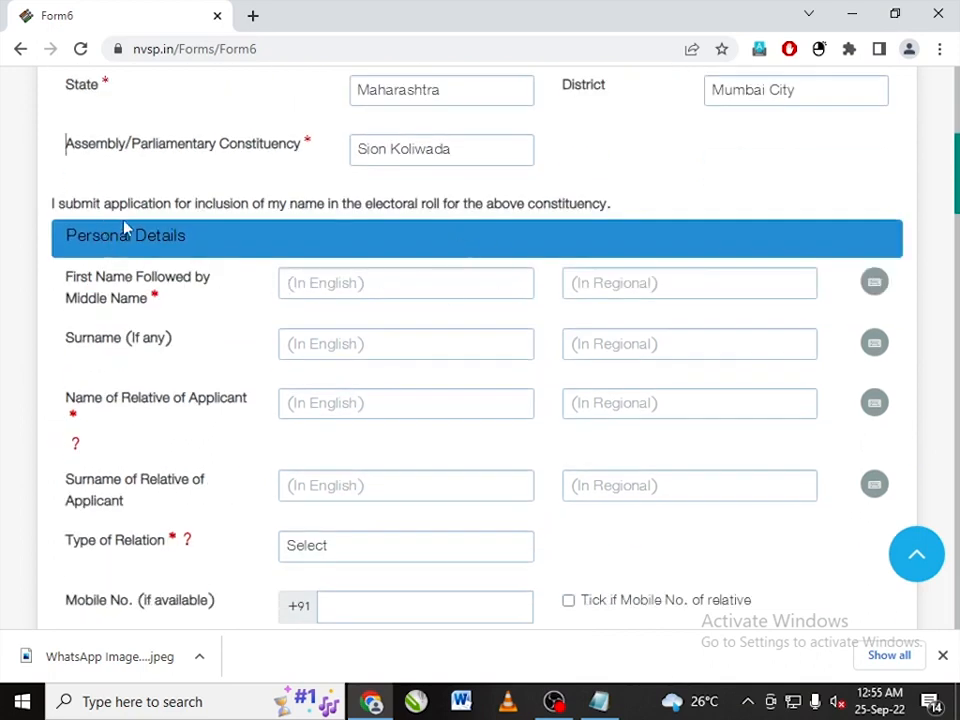
# - Enter the applicant's first name and surname in English so the Hindi versions fill
pyautogui.scroll(-1, 40, 180)
pyautogui.click(290, 192)
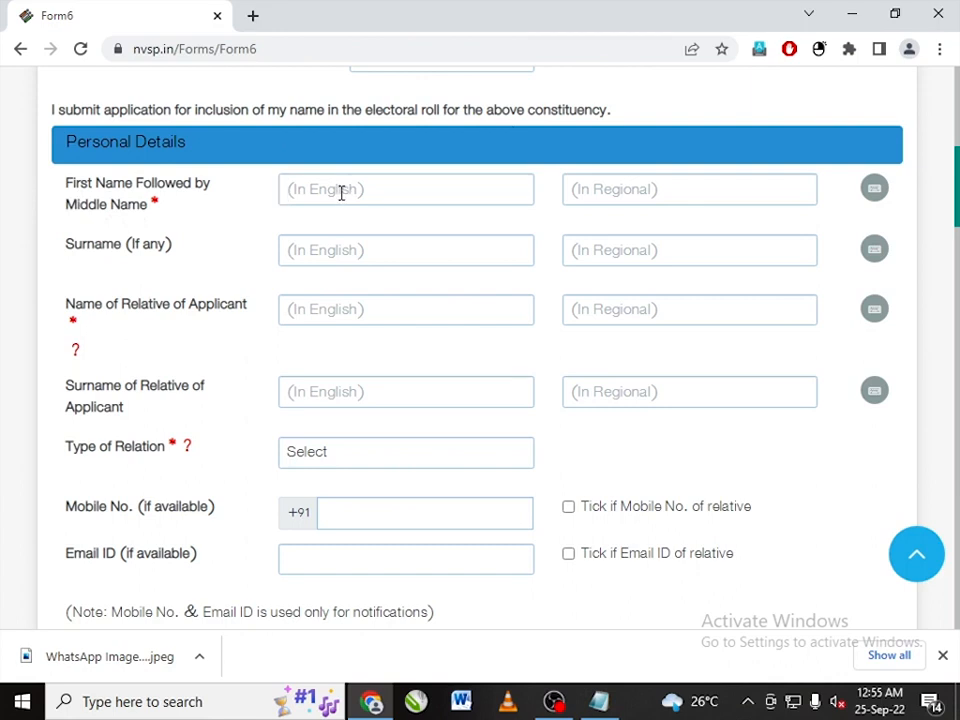
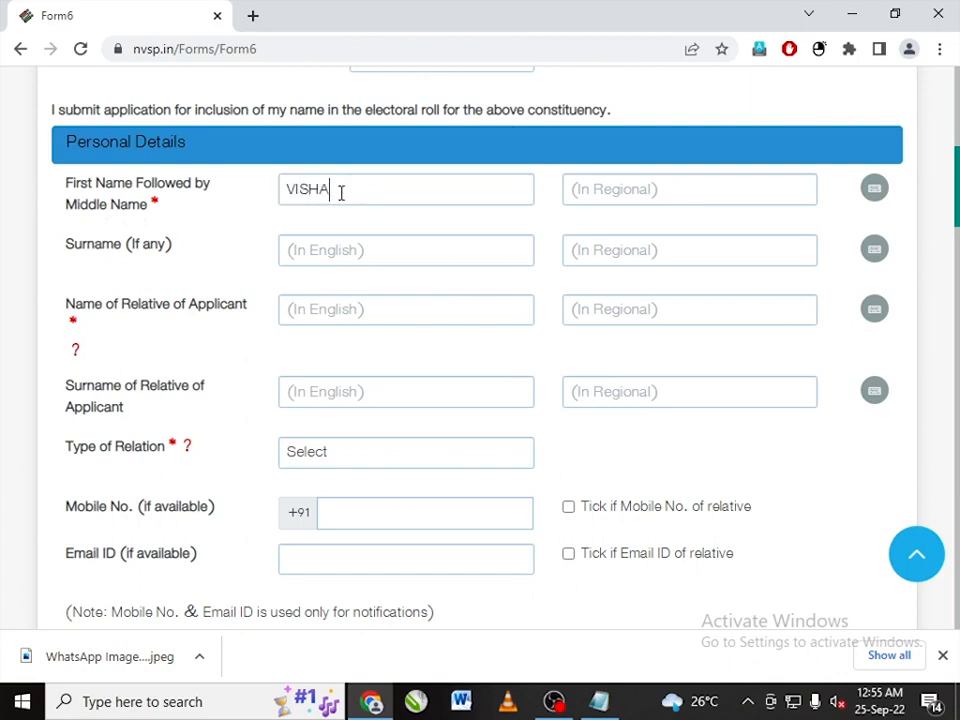
pyautogui.press('Tab')
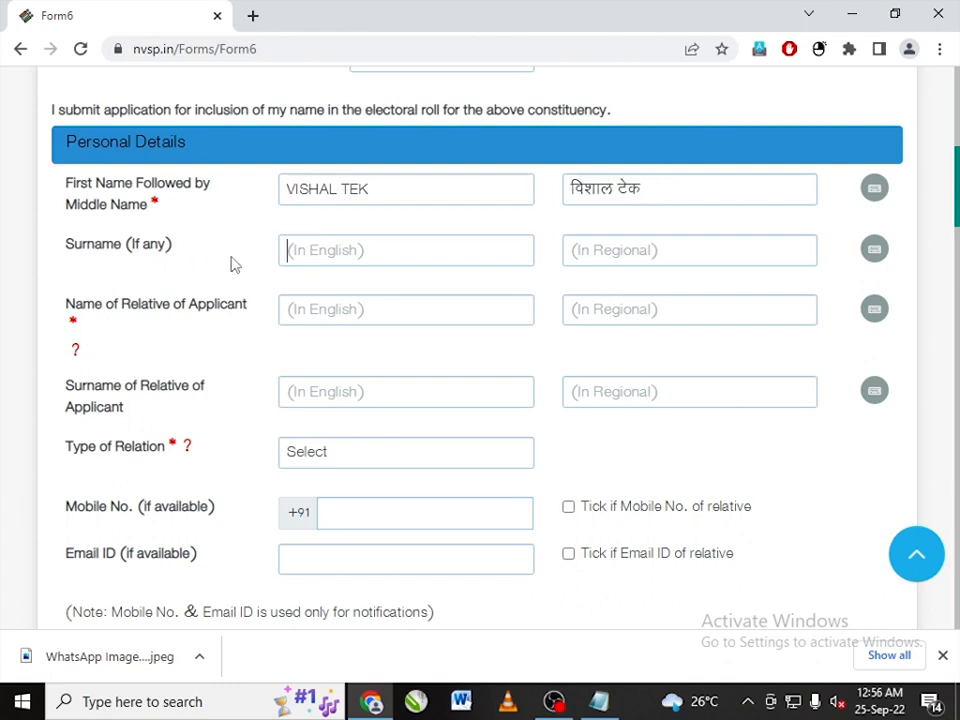
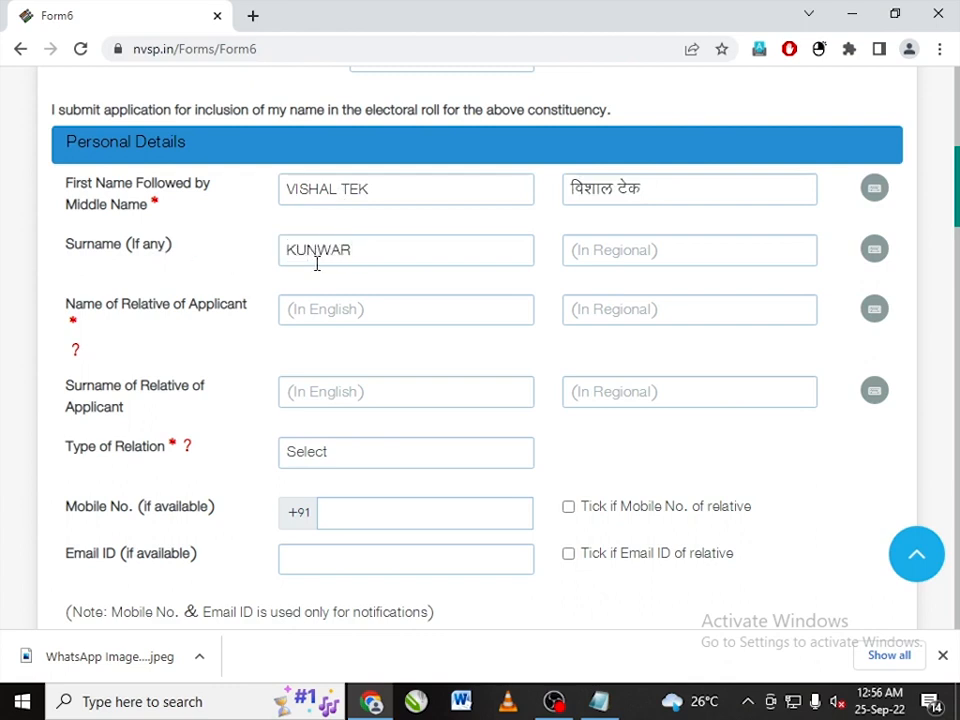
pyautogui.click(217, 280)
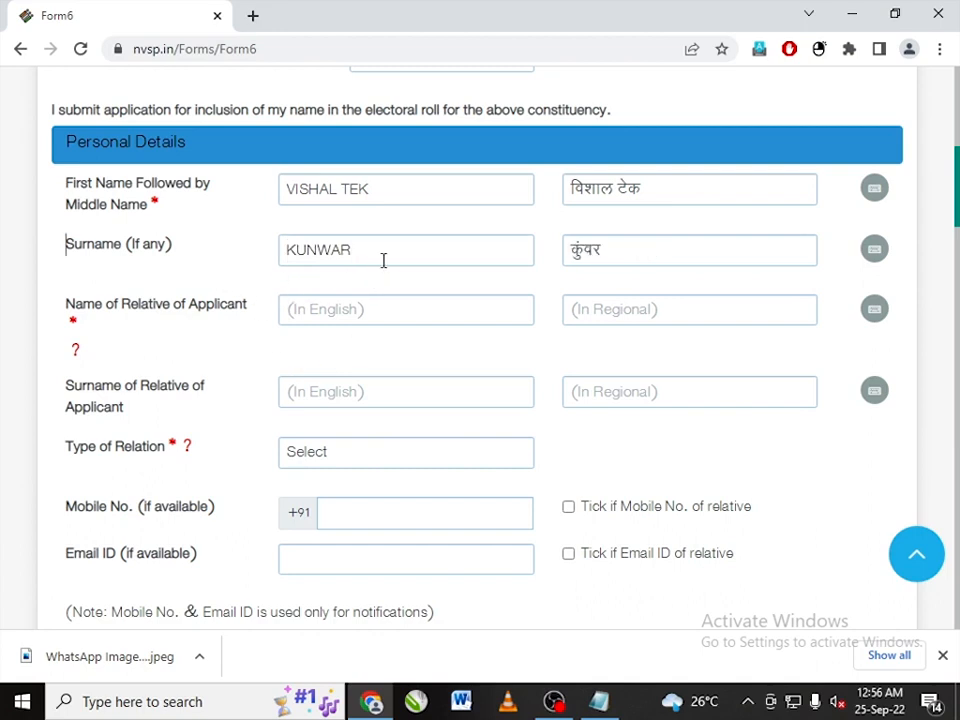
# - Fill in the relative's name and surname and set the relation type to Father
pyautogui.click(313, 308)
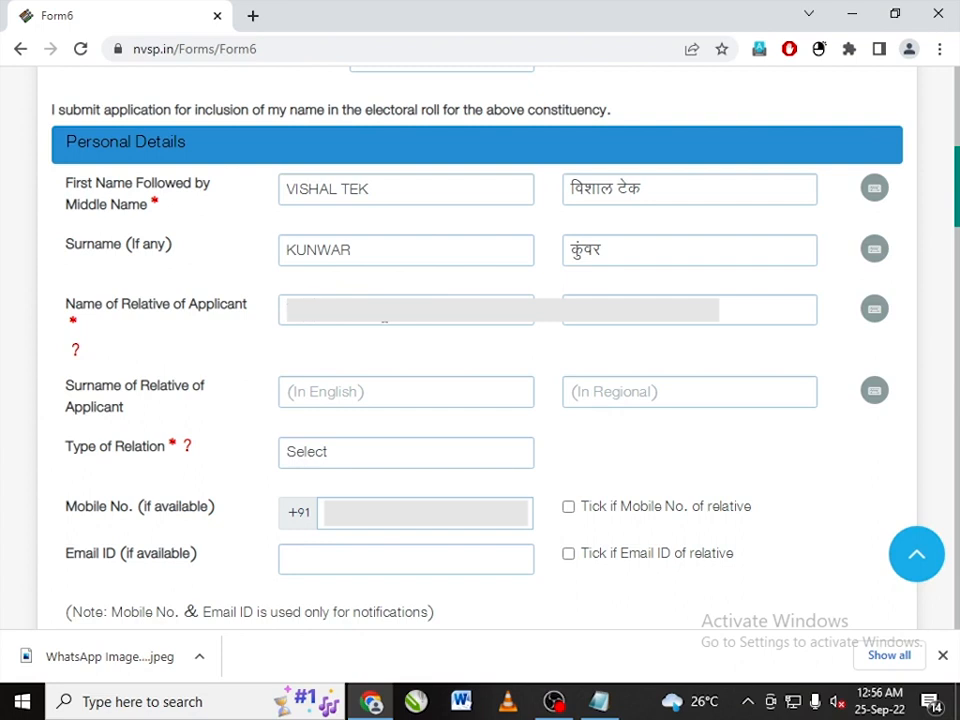
pyautogui.click(386, 380)
pyautogui.write('KUNWAR')
pyautogui.press('Tab')
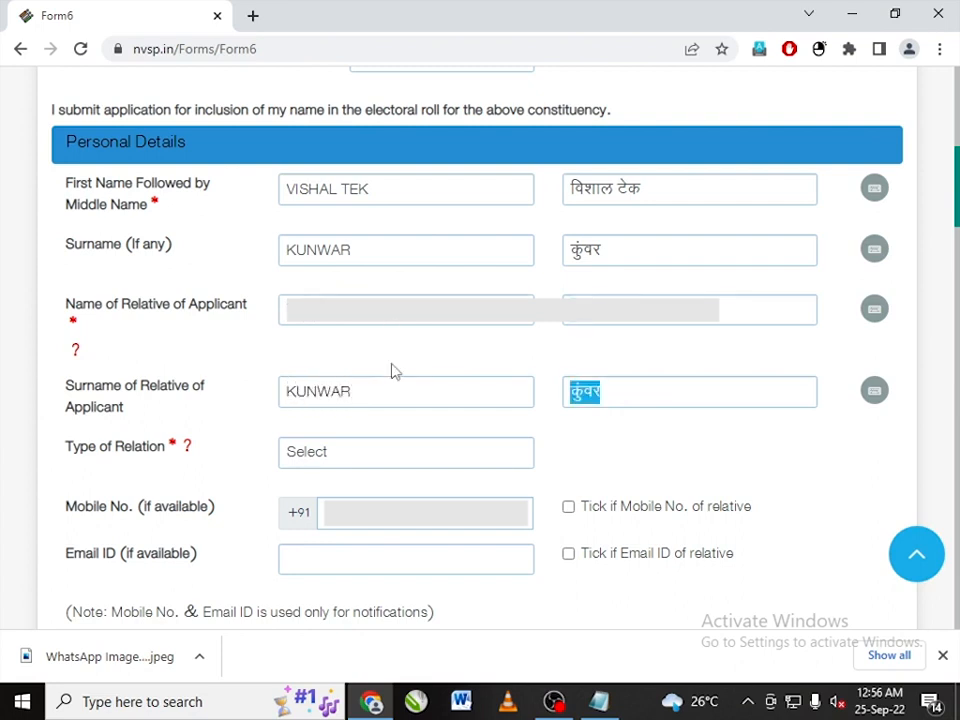
pyautogui.click(328, 455)
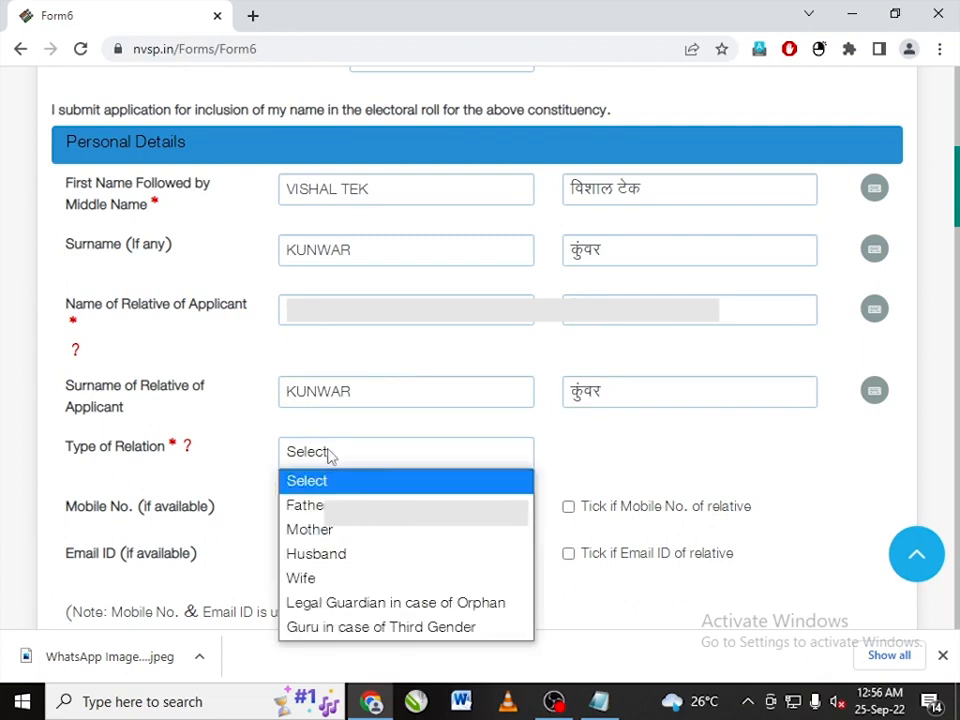
pyautogui.click(338, 502)
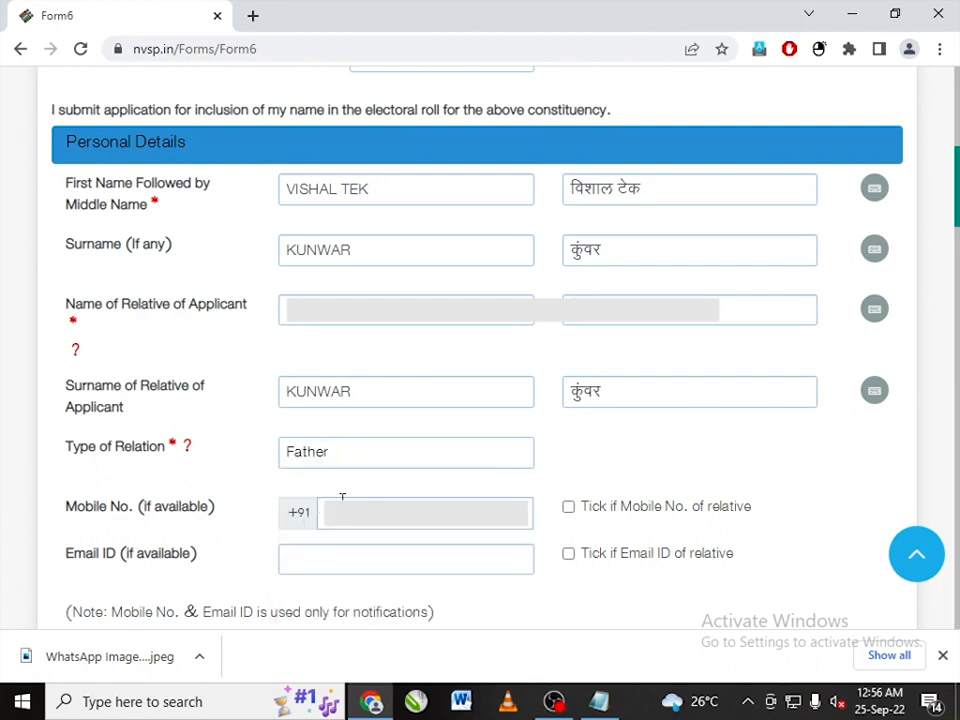
pyautogui.scroll(-1, 342, 497)
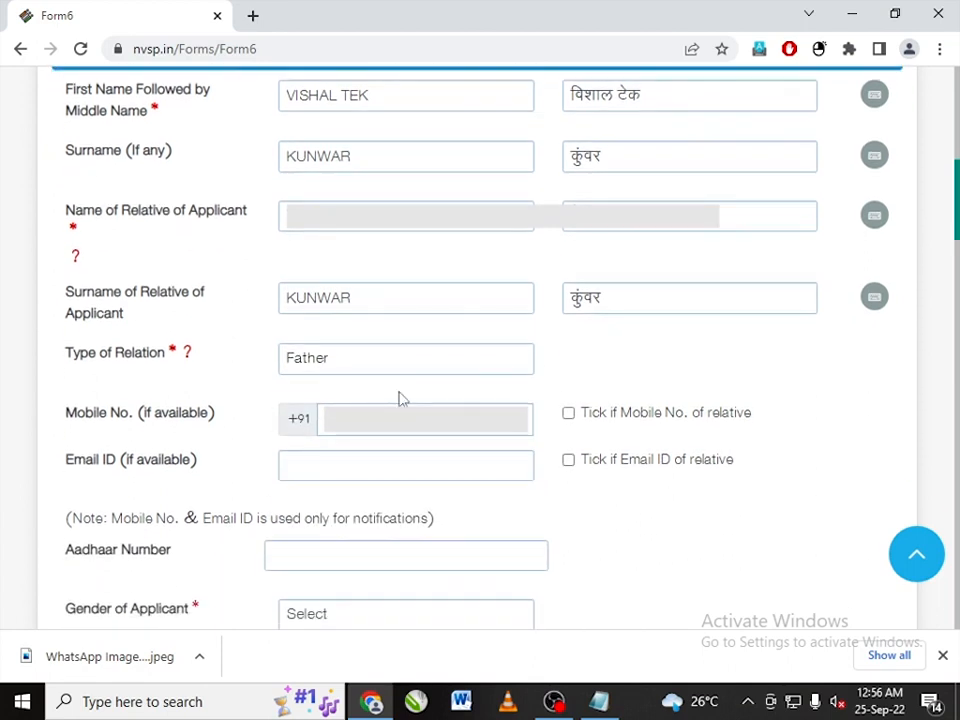
# - Enter the applicant's Aadhaar number and set gender to Male
pyautogui.scroll(-1, 178, 377)
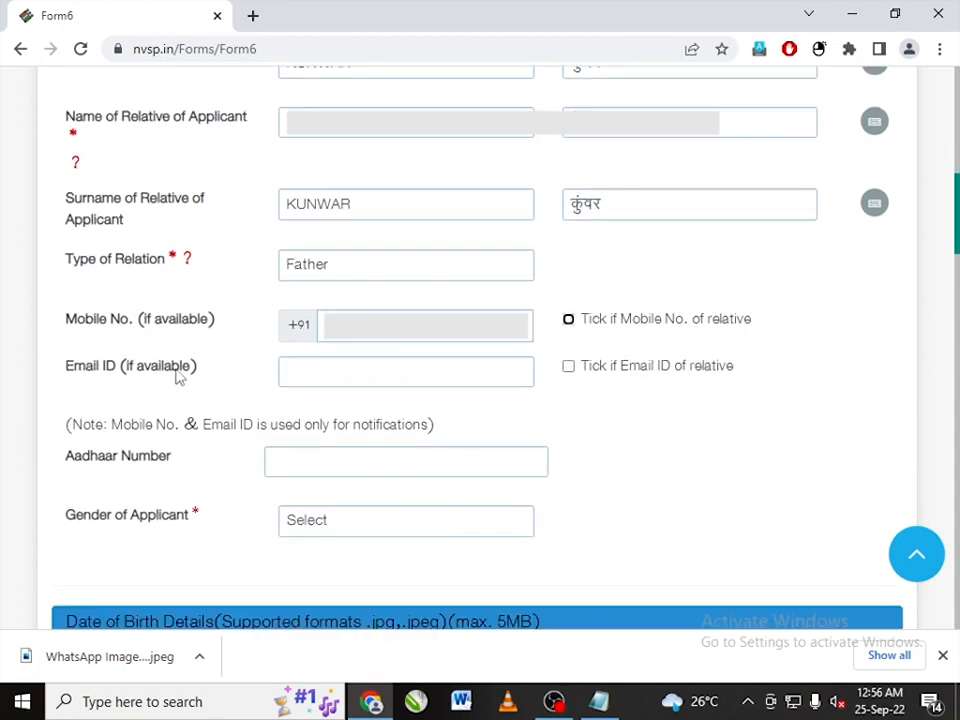
pyautogui.scroll(-1, 133, 414)
pyautogui.click(330, 378)
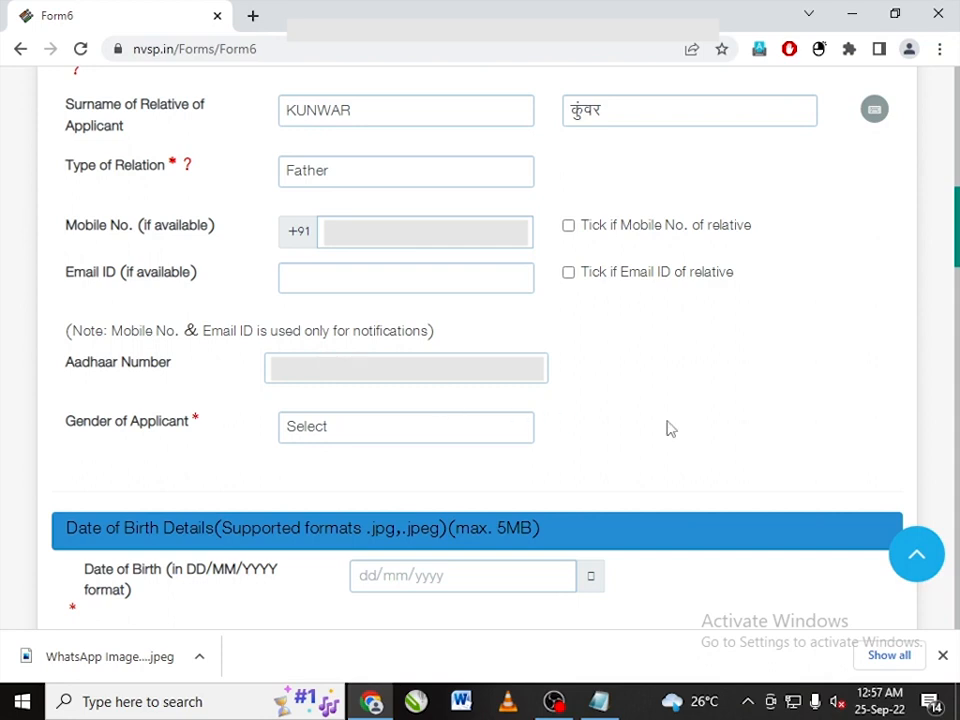
pyautogui.click(428, 437)
pyautogui.click(332, 482)
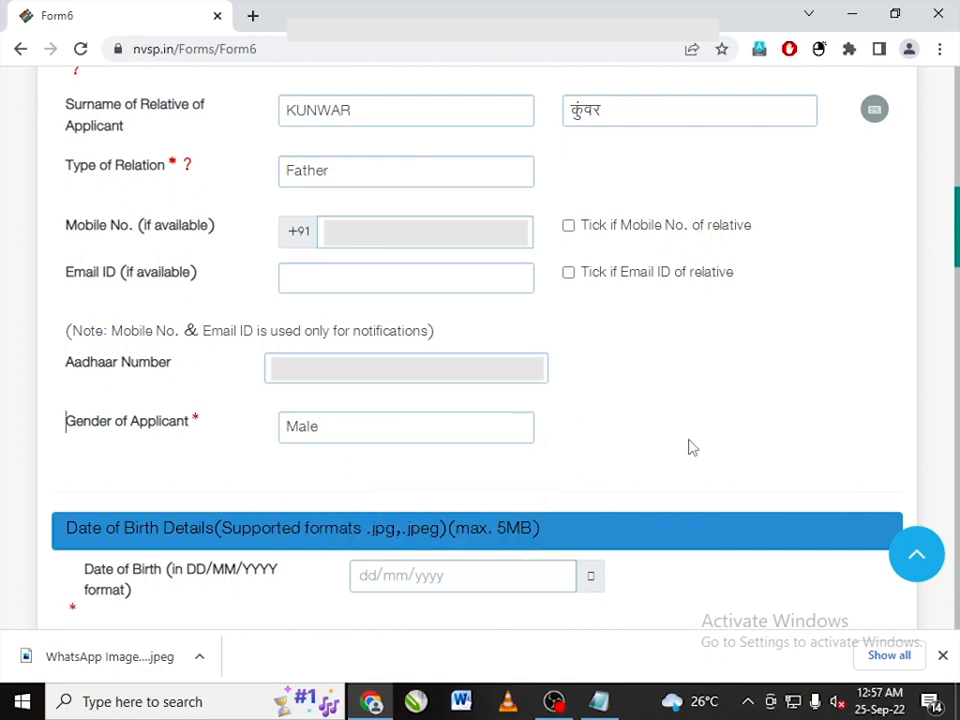
pyautogui.scroll(-3, 379, 375)
pyautogui.click(424, 294)
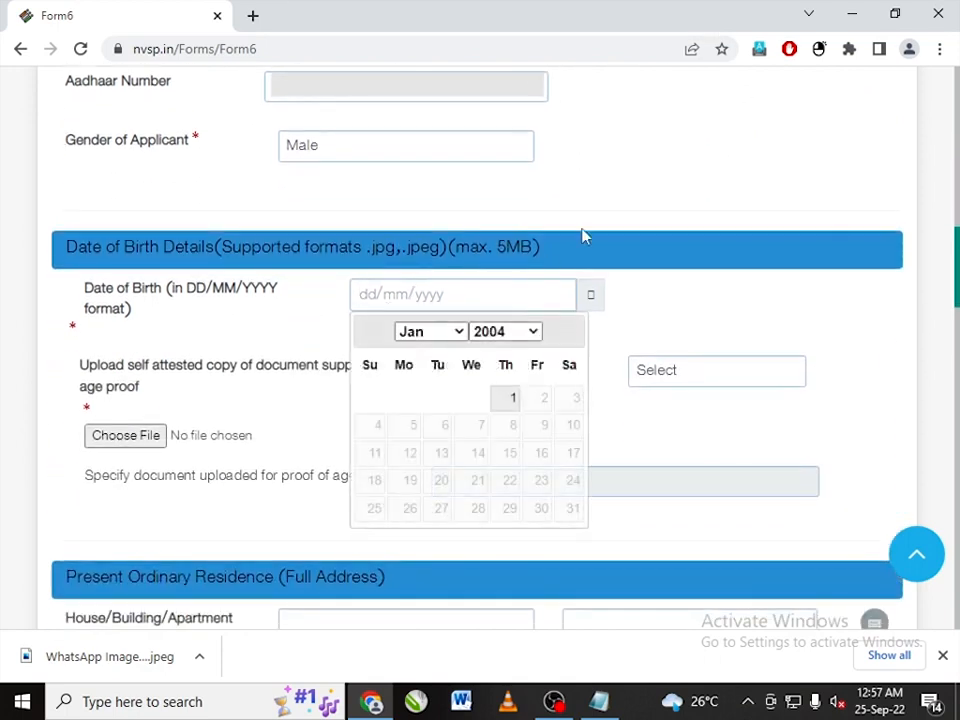
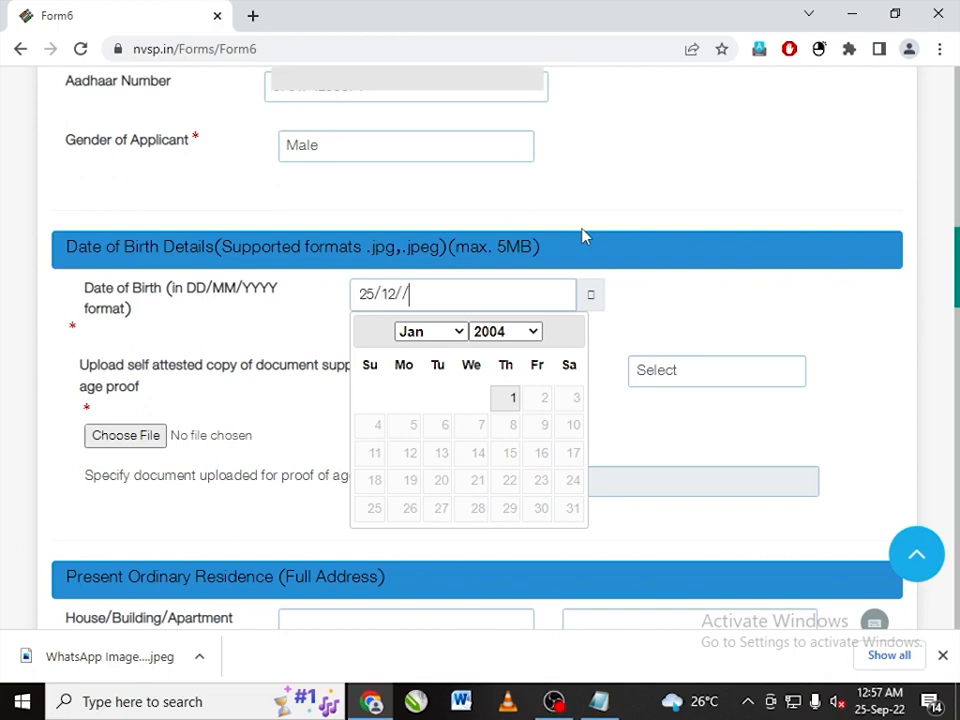
pyautogui.press('BackSpace')
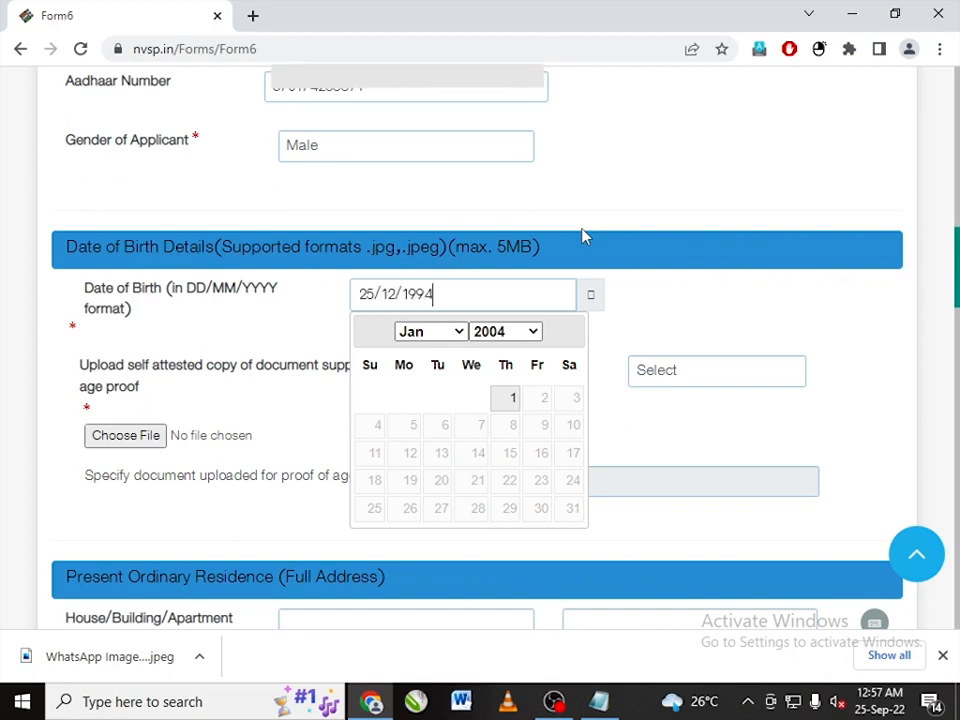
pyautogui.click(686, 304)
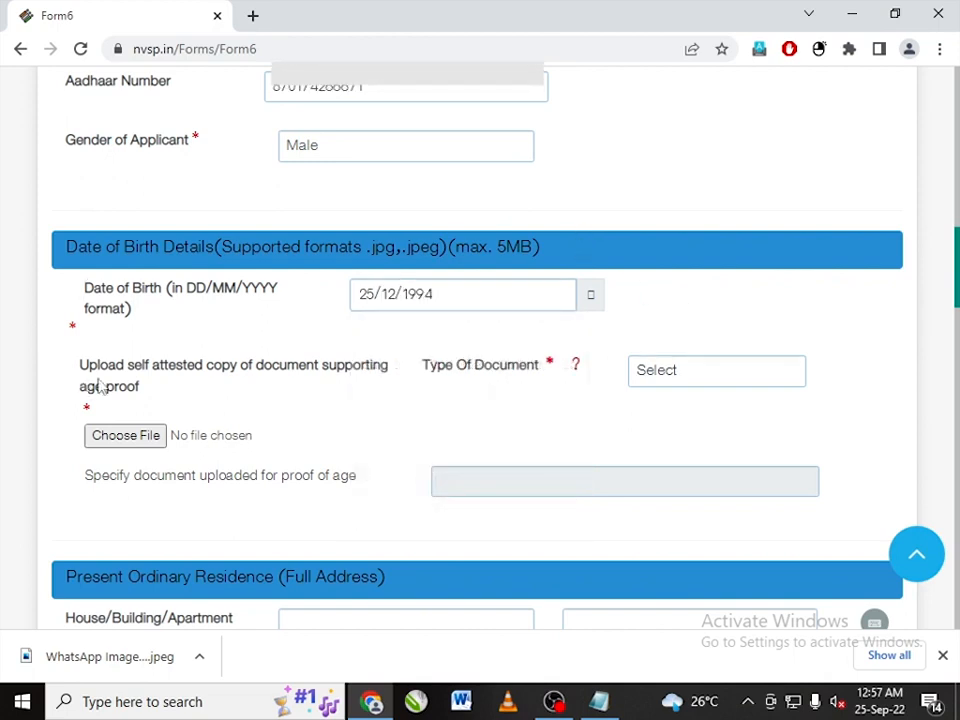
pyautogui.scroll(-1, 211, 378)
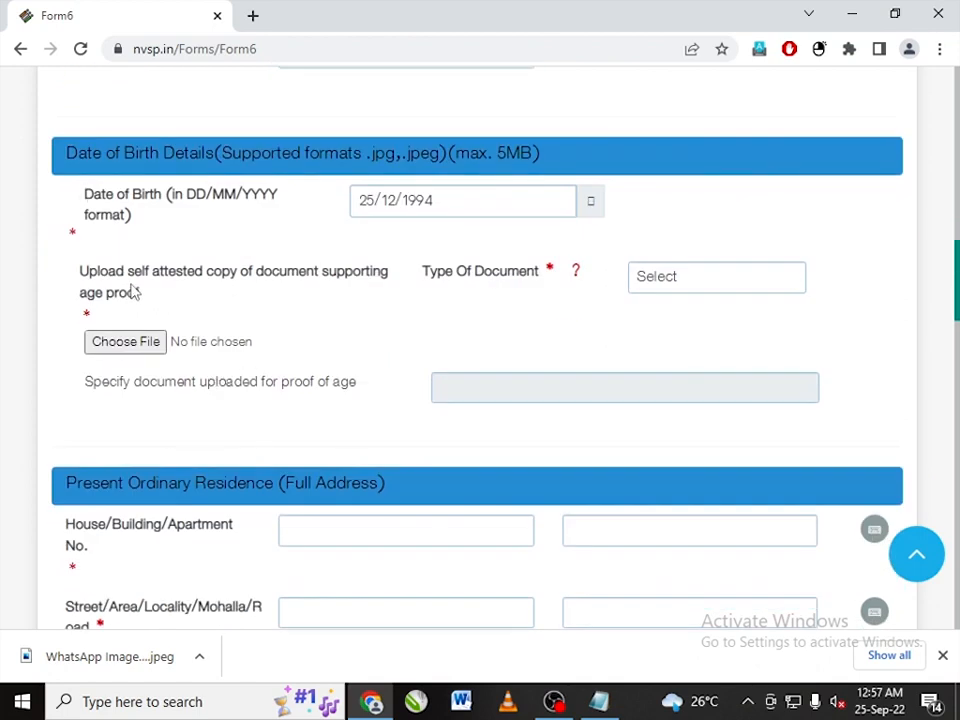
# - Select Aadhaar Card as the age-proof document and attach the Aadhar Card image
pyautogui.click(690, 282)
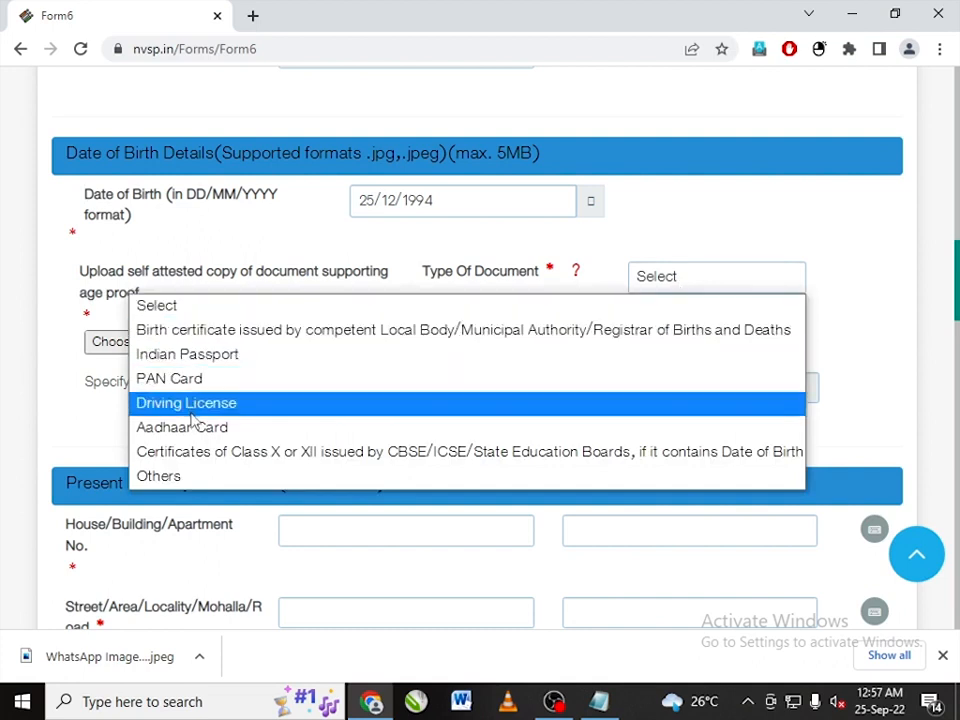
pyautogui.click(193, 427)
pyautogui.click(700, 285)
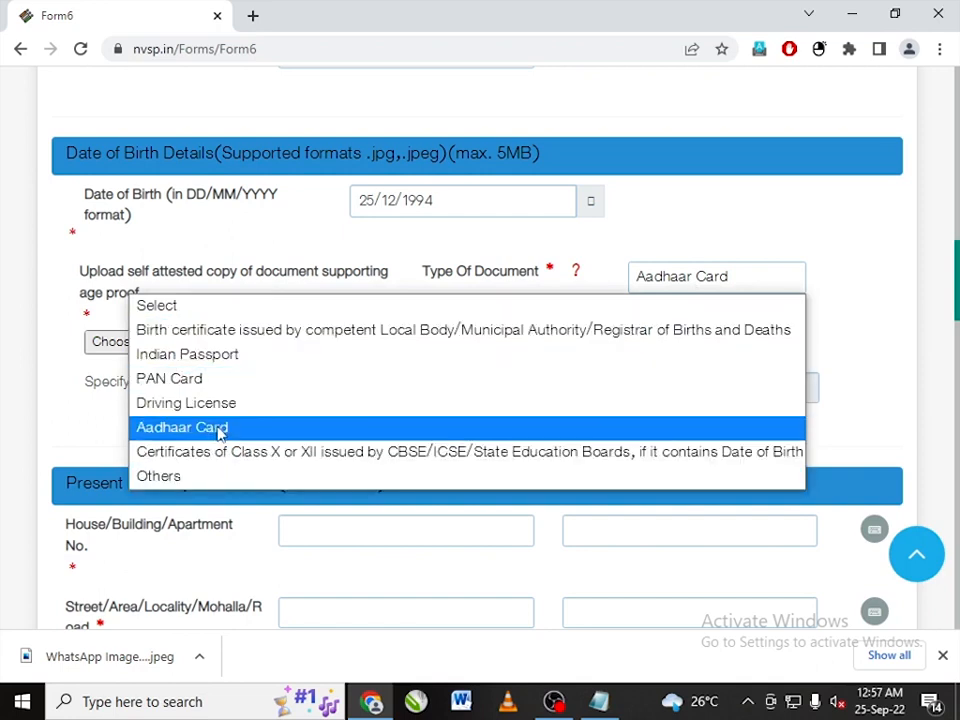
pyautogui.click(219, 428)
pyautogui.click(130, 342)
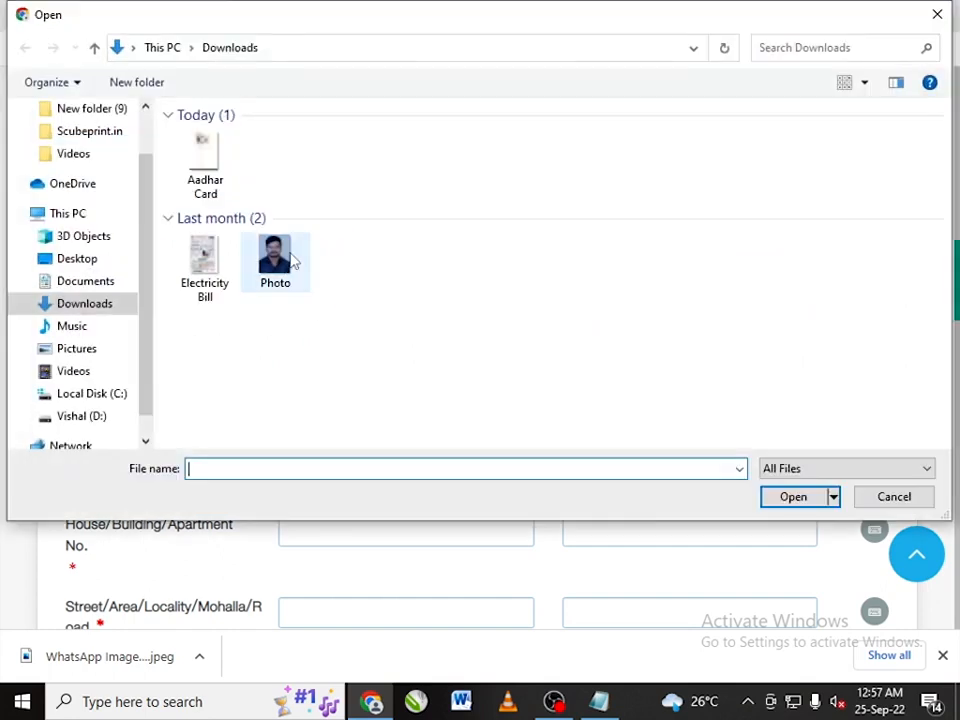
pyautogui.click(204, 160)
pyautogui.doubleClick(204, 160)
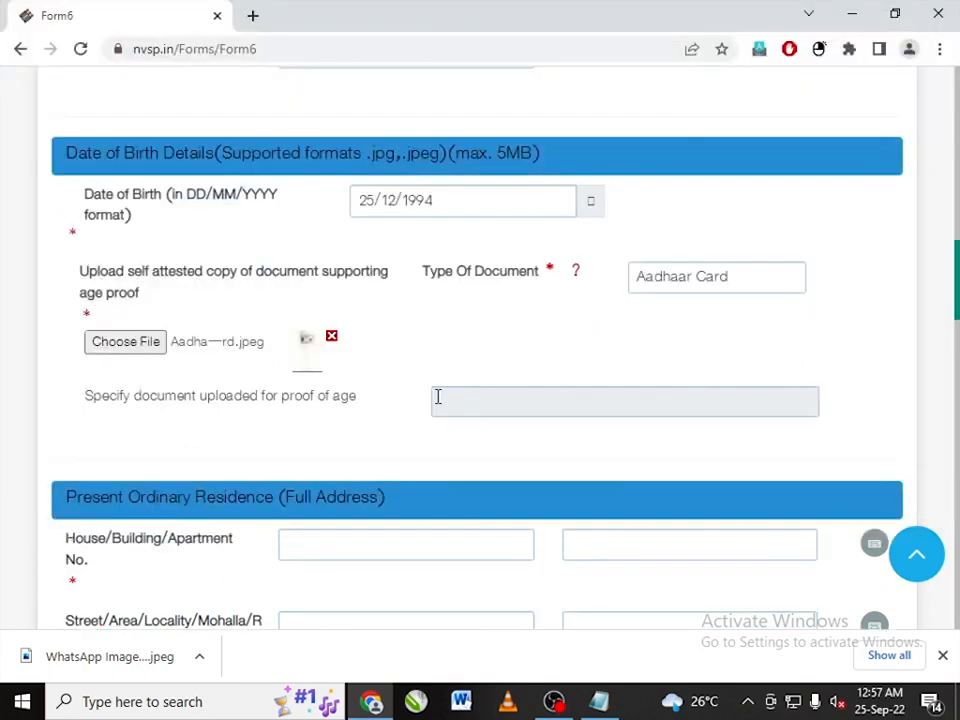
pyautogui.scroll(-3, 437, 396)
# - Enter the applicant's house number and street in the present-address section
pyautogui.click(305, 296)
pyautogui.scroll(-1, 171, 272)
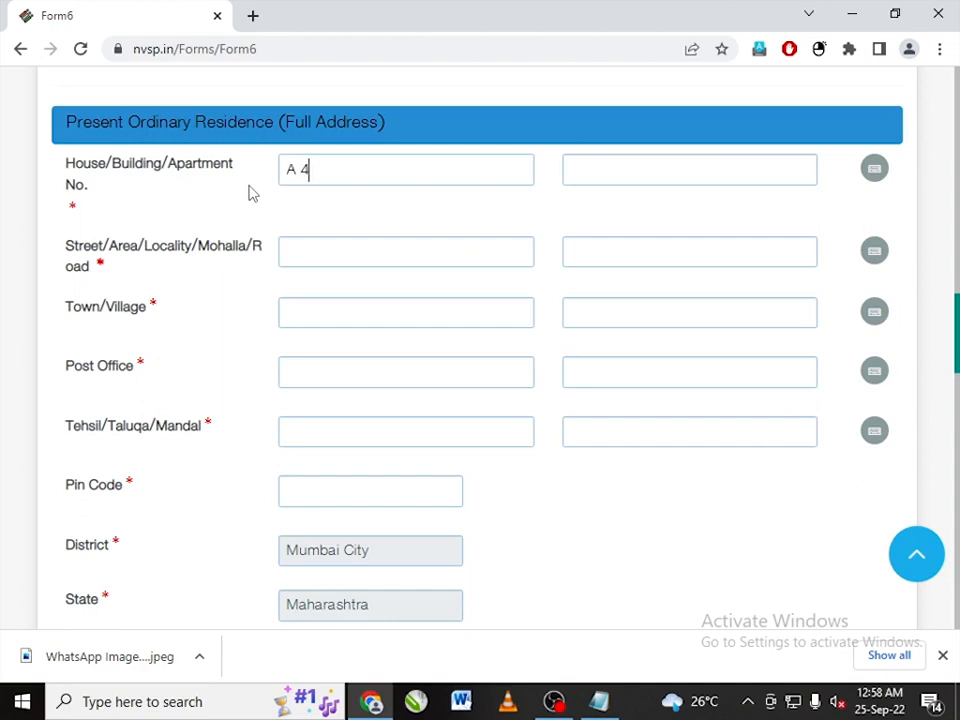
pyautogui.press('Tab')
pyautogui.press('Tab')
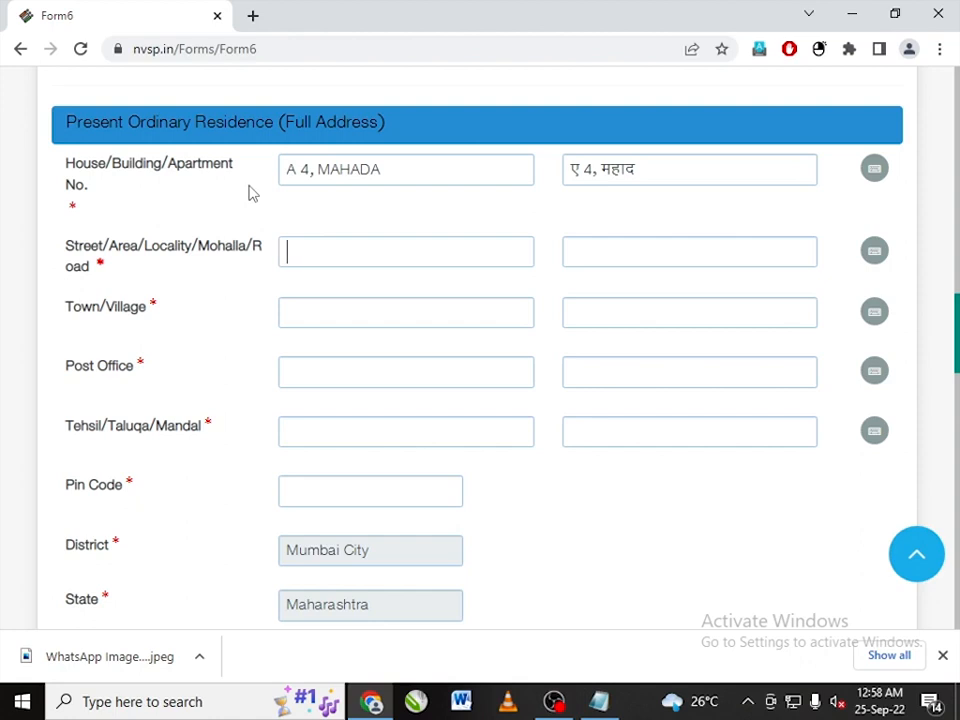
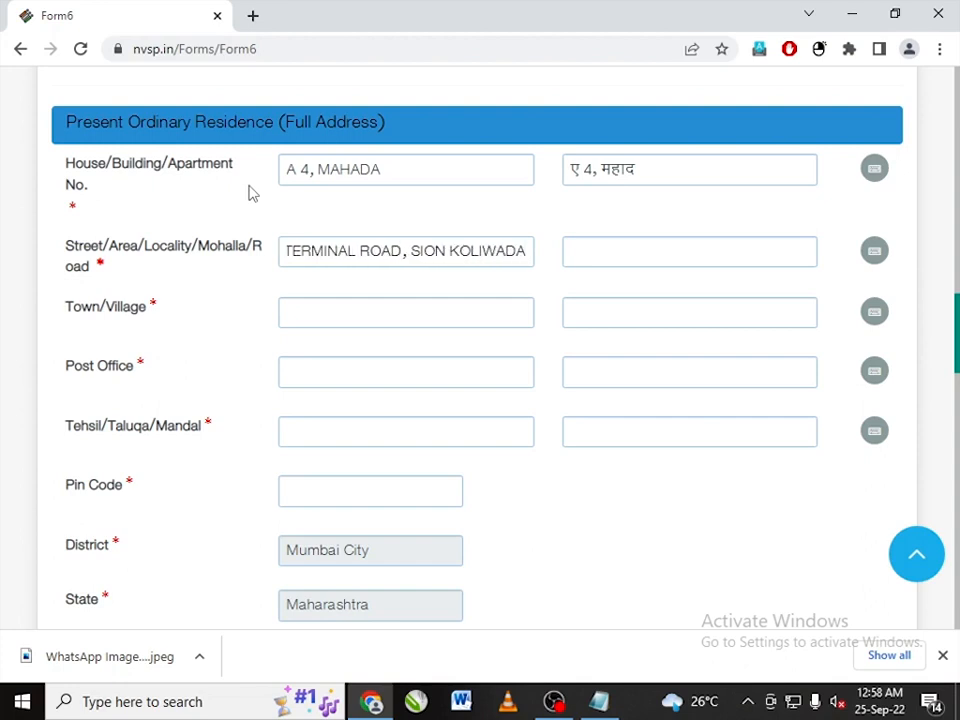
pyautogui.press('Tab')
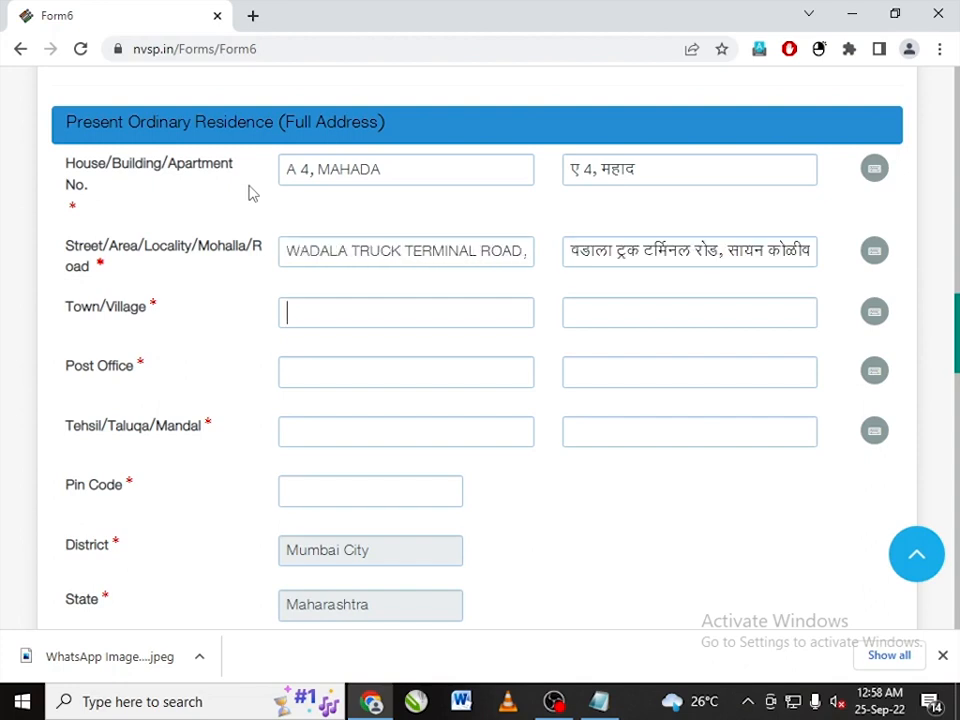
# - Fill in the town, post office, tehsil and pin code of the present address
pyautogui.write('MUMBAI')
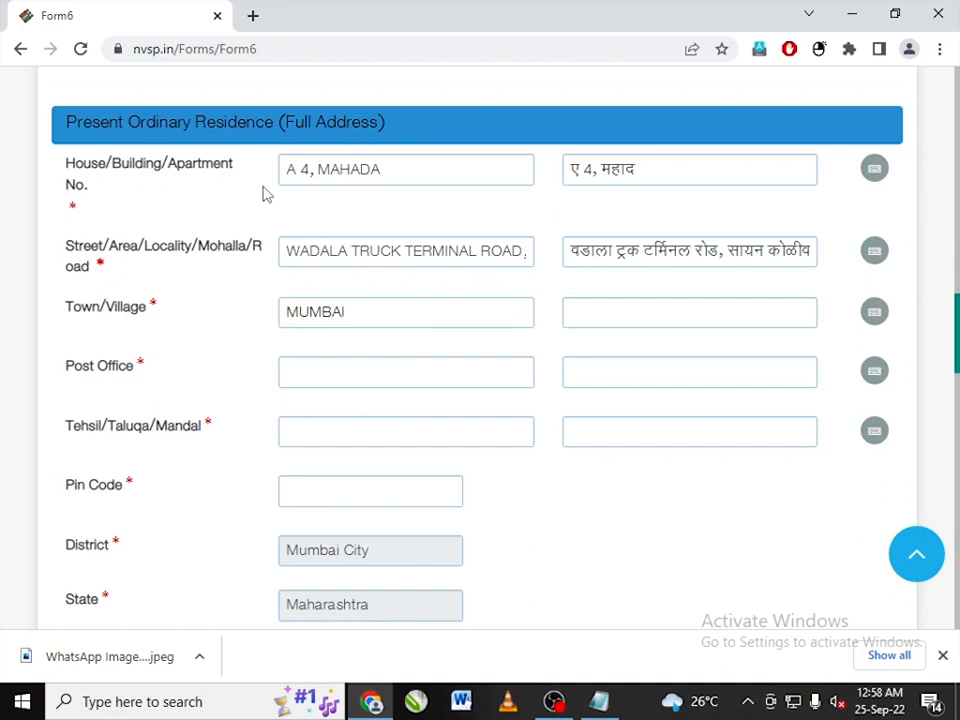
pyautogui.press('Tab')
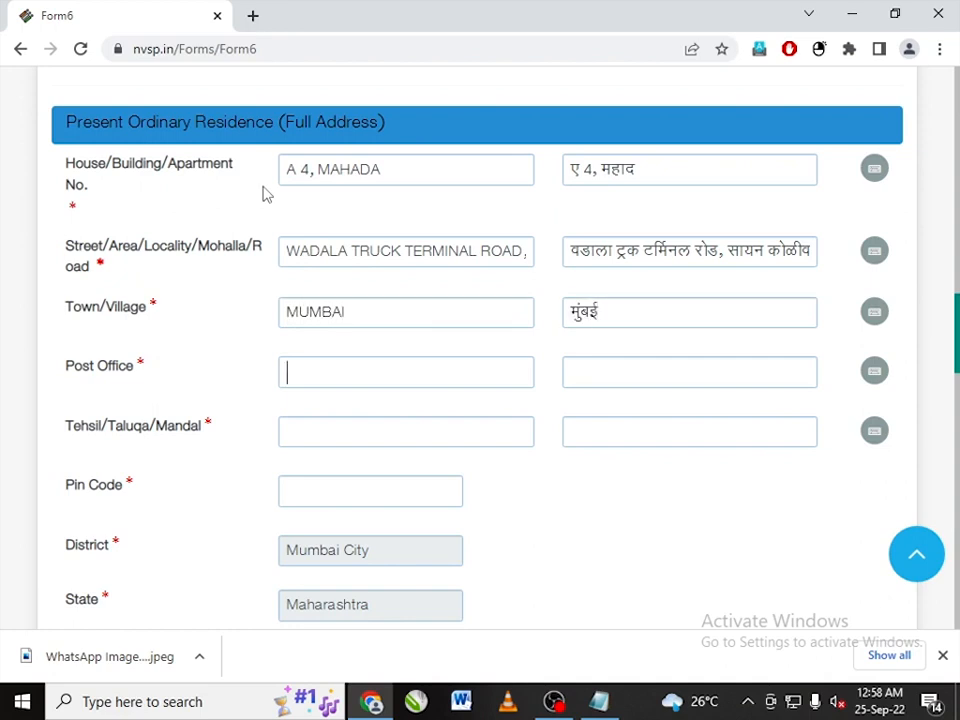
pyautogui.write('ANTOPHIL')
pyautogui.press('BackSpace')
pyautogui.press('BackSpace')
pyautogui.write('HILL')
pyautogui.press('Tab')
pyautogui.press('Tab')
pyautogui.write('MUMBAI')
pyautogui.press('Tab')
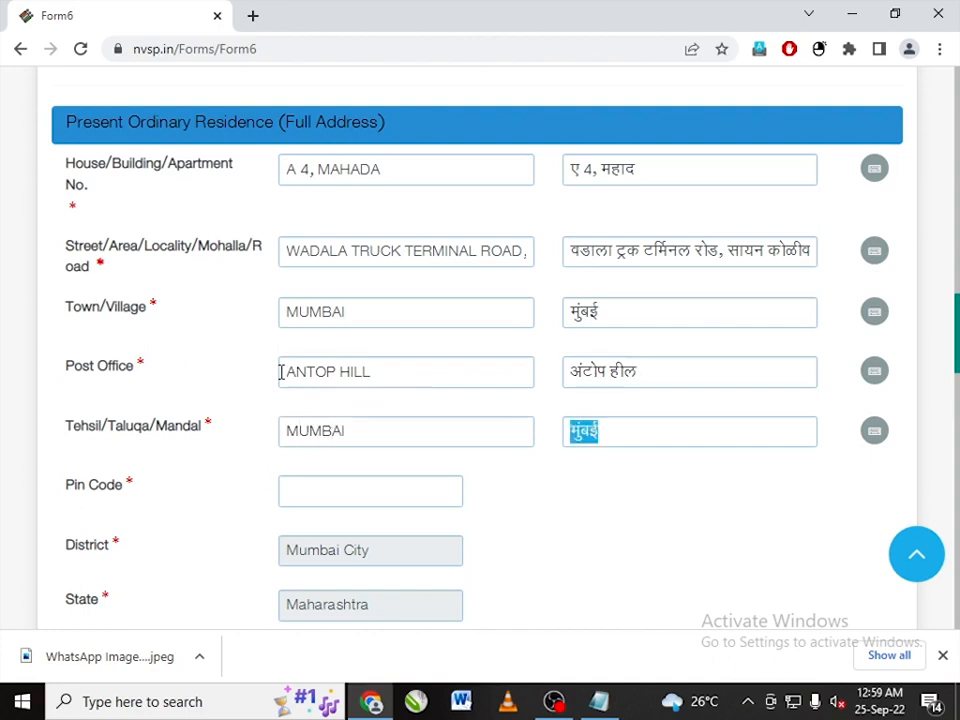
pyautogui.press('Tab')
pyautogui.write('400037')
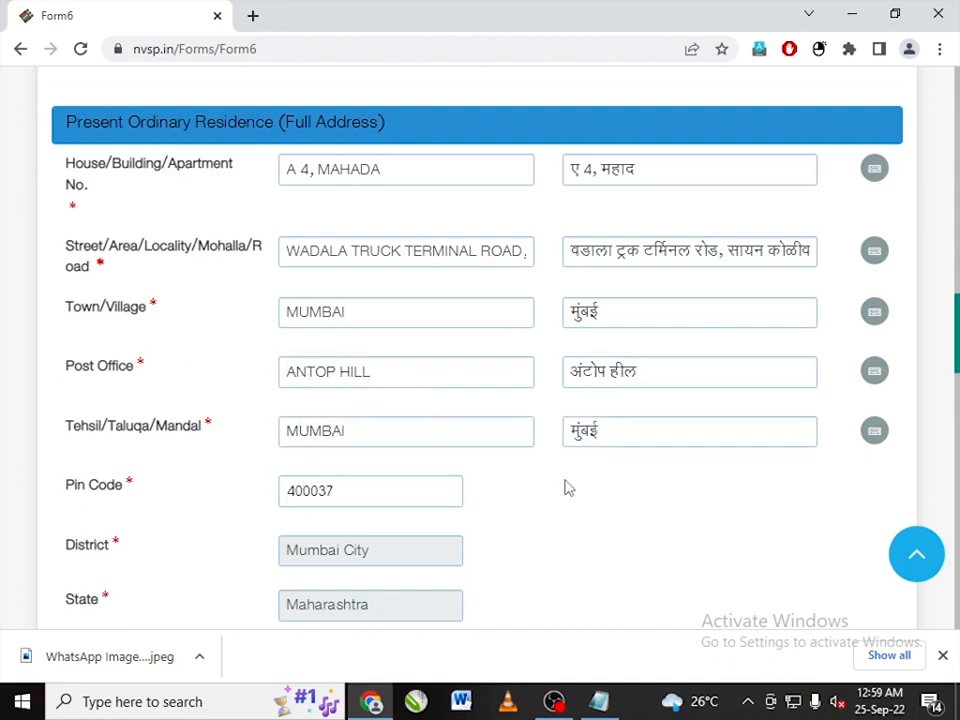
pyautogui.scroll(-3, 609, 518)
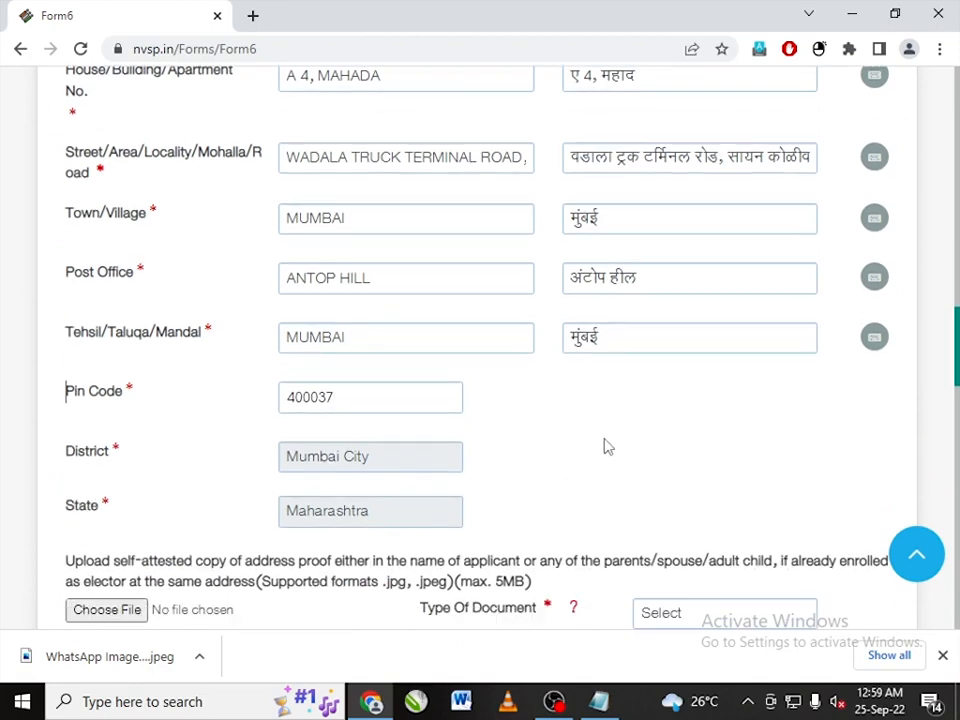
pyautogui.scroll(-3, 435, 431)
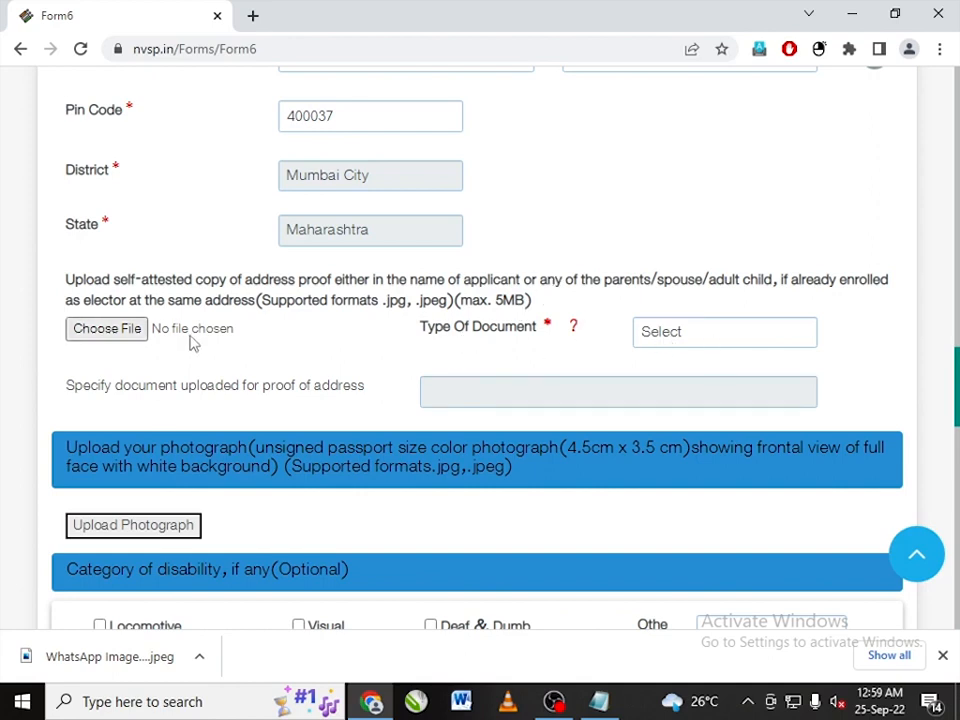
# - Choose Electricity connection Bill as the address-proof document type and attach the Electricity Bill image
pyautogui.click(722, 338)
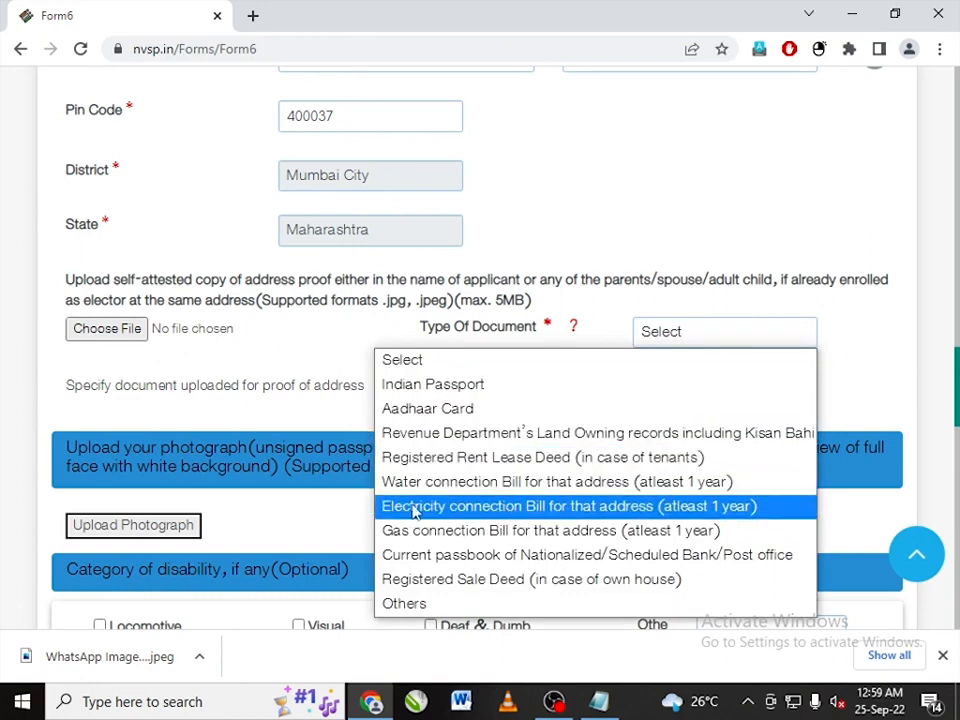
pyautogui.click(628, 508)
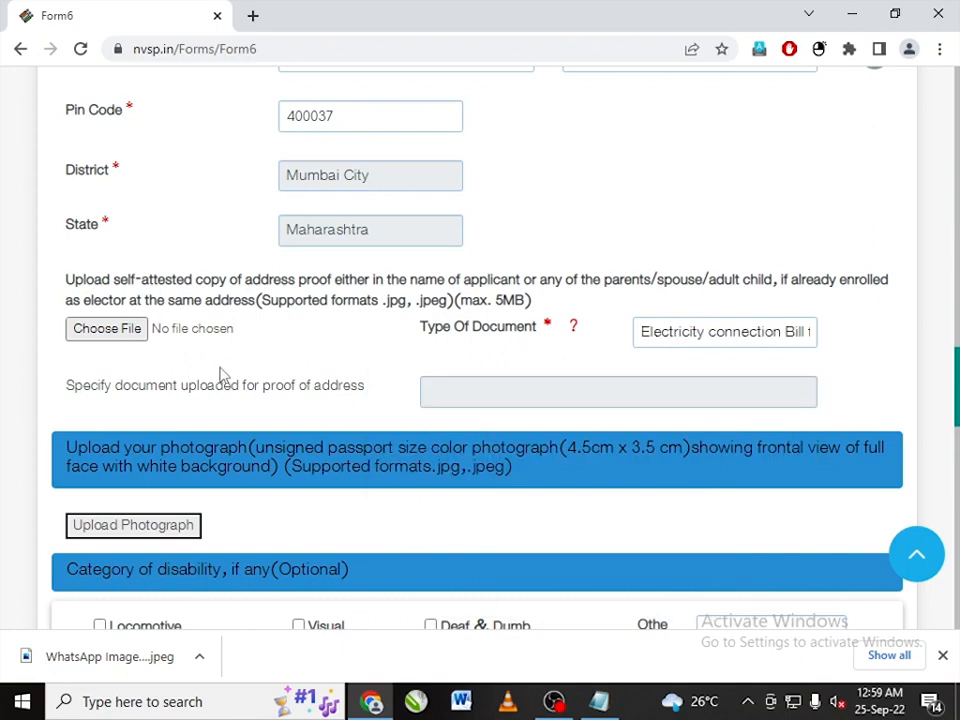
pyautogui.click(137, 330)
pyautogui.doubleClick(222, 255)
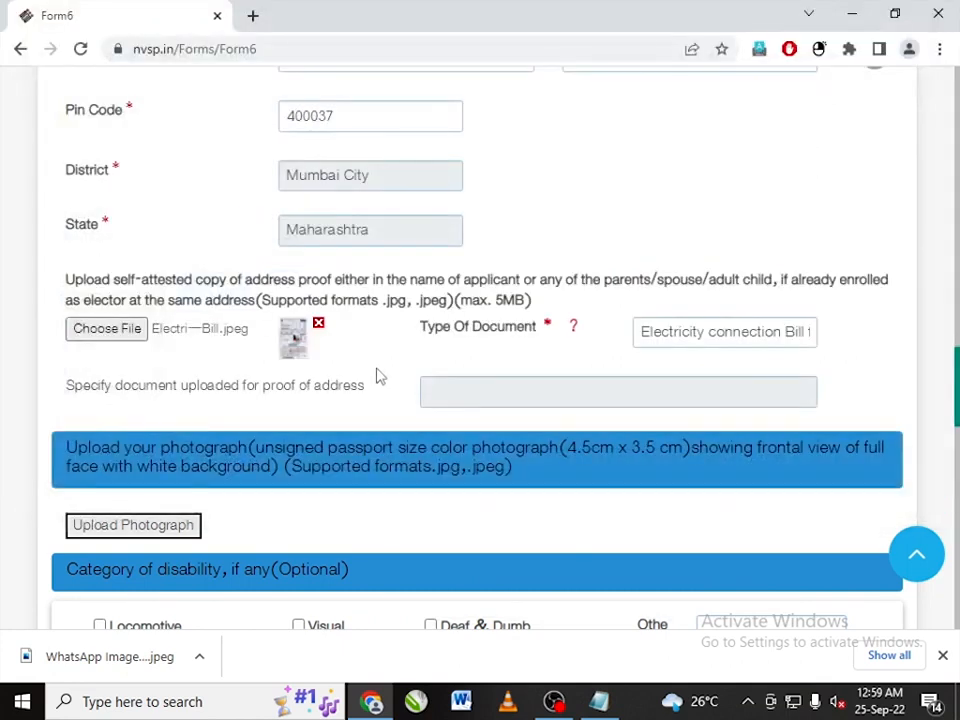
pyautogui.scroll(-2, 385, 380)
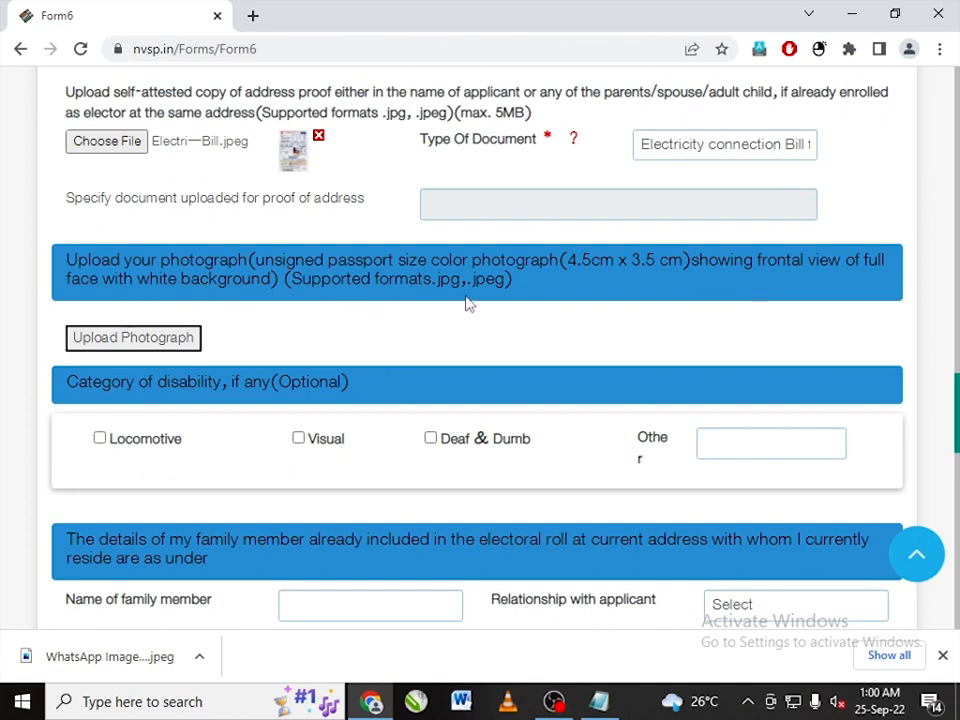
# - Load Photo.jpg into the photo editing tool, preview it and save it as the applicant's photograph
pyautogui.click(170, 344)
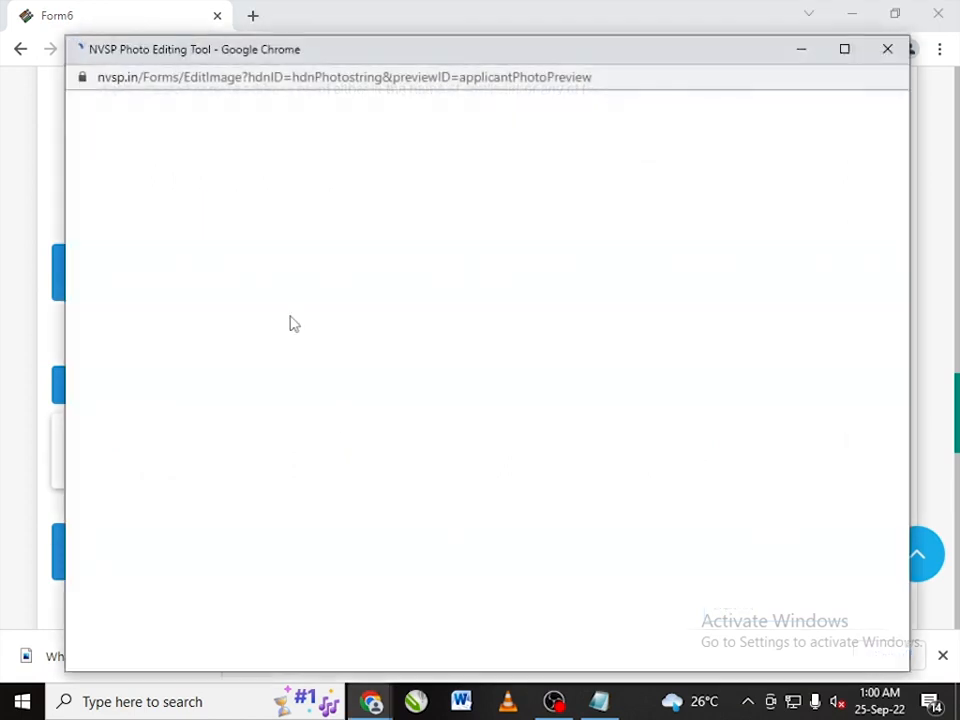
pyautogui.click(212, 124)
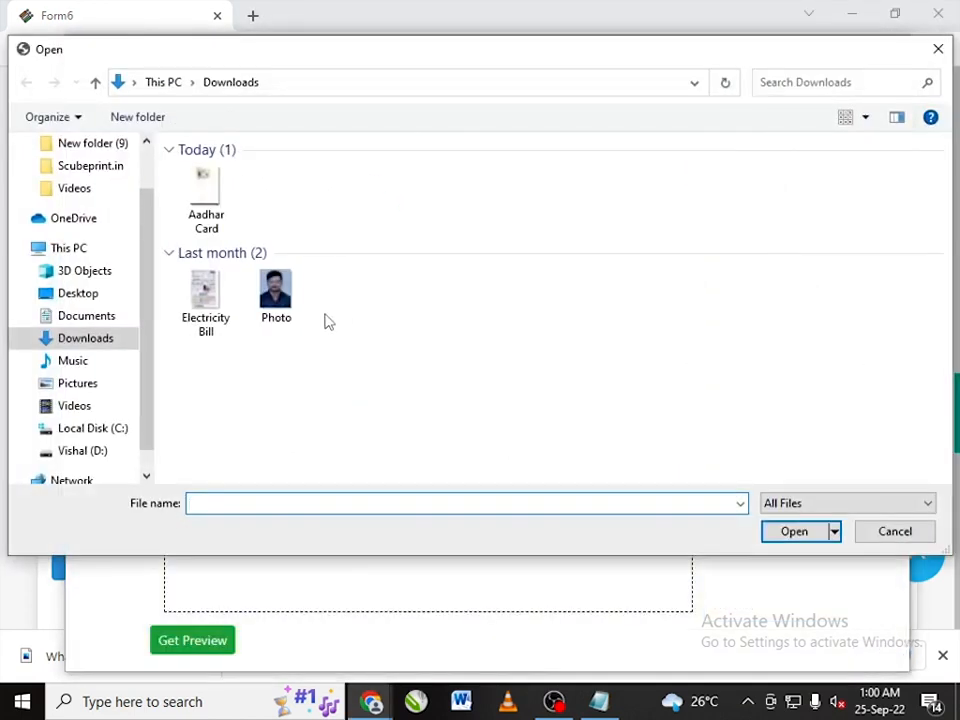
pyautogui.click(276, 292)
pyautogui.doubleClick(276, 292)
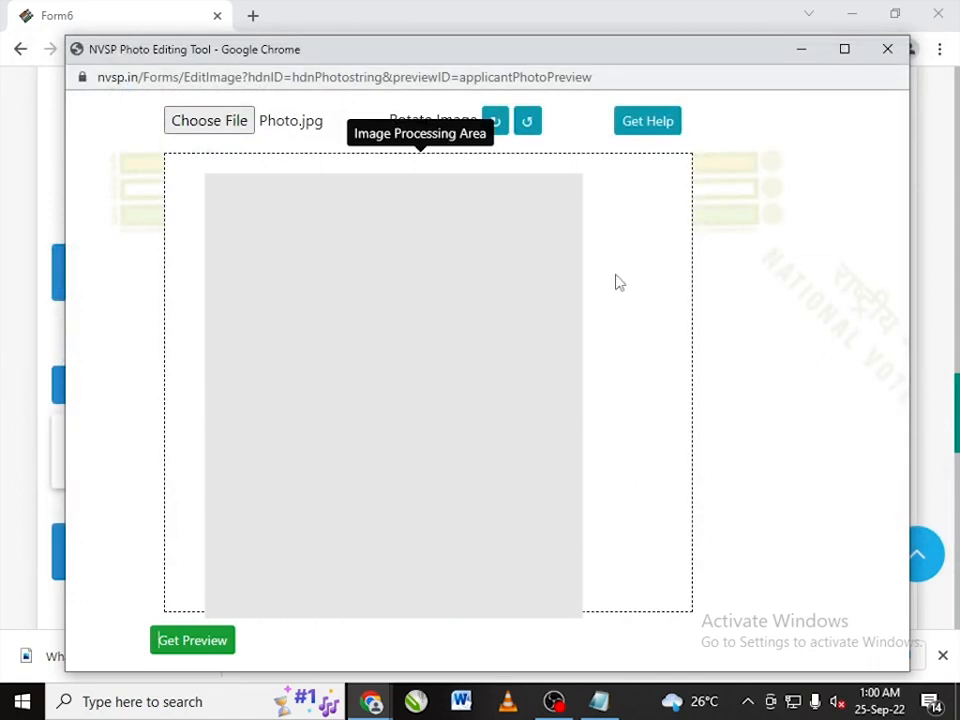
pyautogui.click(197, 648)
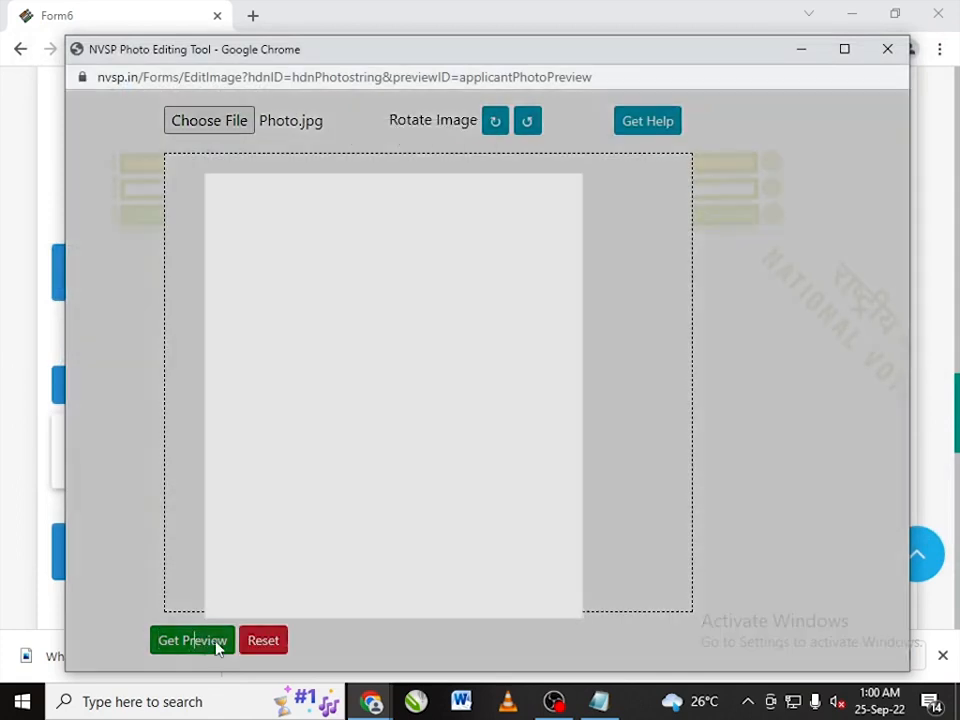
pyautogui.click(622, 478)
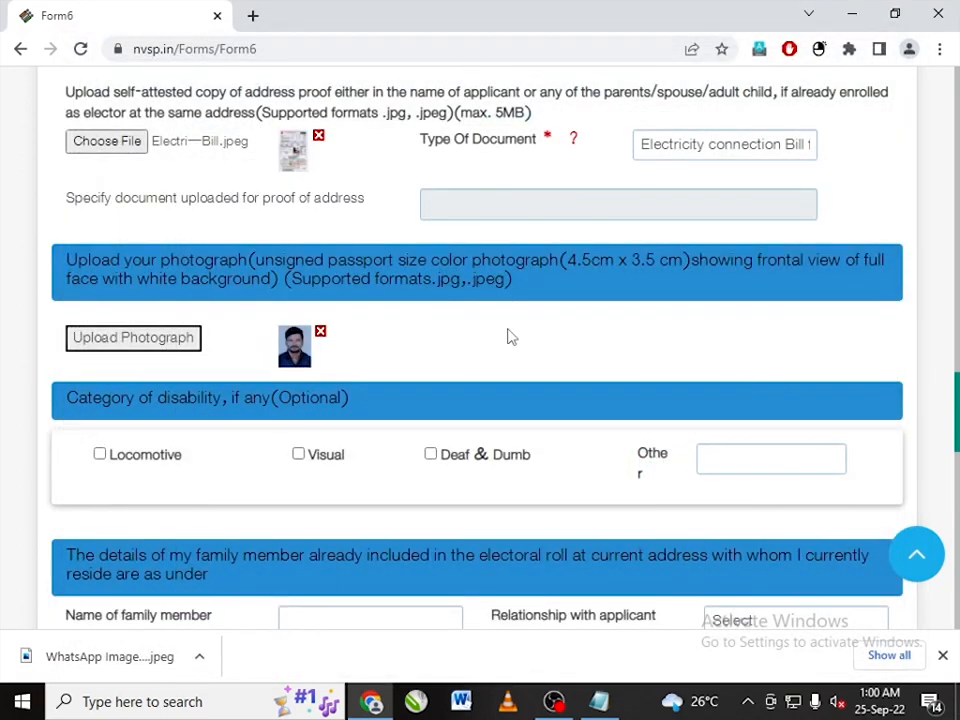
pyautogui.scroll(-1, 290, 378)
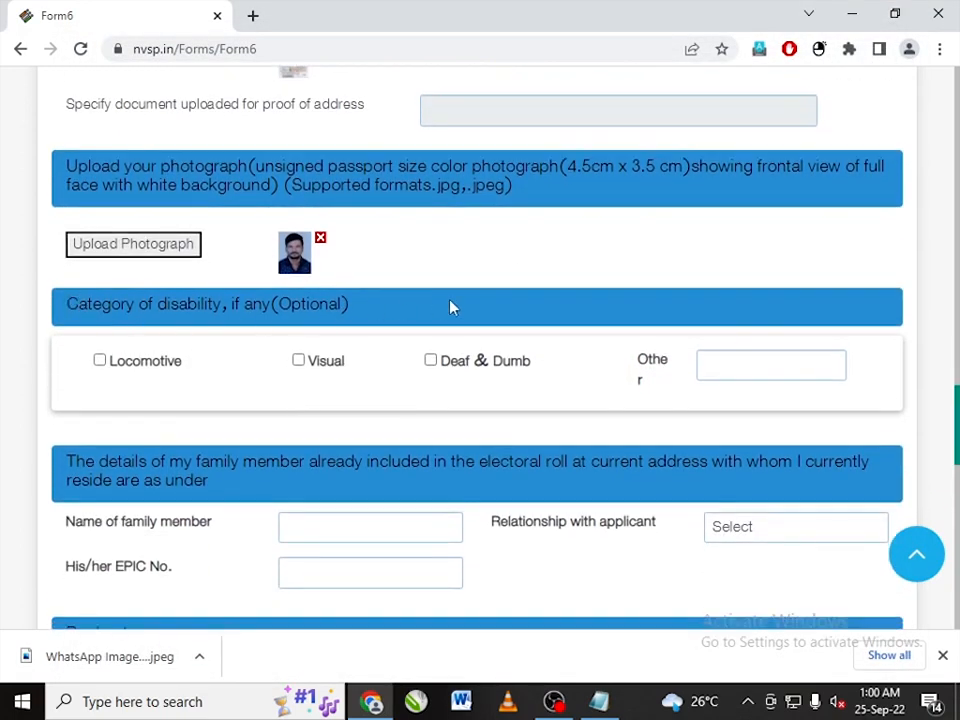
pyautogui.scroll(-2, 420, 315)
pyautogui.scroll(1, 531, 253)
pyautogui.scroll(-1, 405, 334)
pyautogui.scroll(-1, 515, 272)
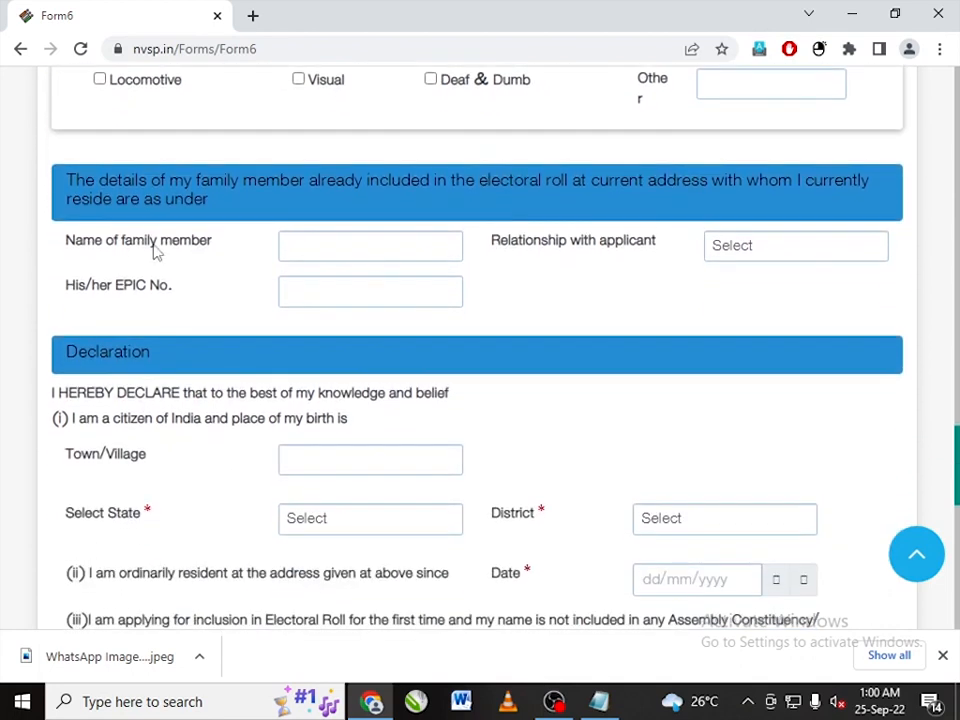
pyautogui.scroll(-1, 246, 223)
pyautogui.scroll(1, 229, 196)
pyautogui.click(551, 275)
pyautogui.scroll(-1, 552, 315)
pyautogui.scroll(1, 306, 302)
pyautogui.click(300, 252)
pyautogui.click(180, 302)
pyautogui.tripleClick(199, 309)
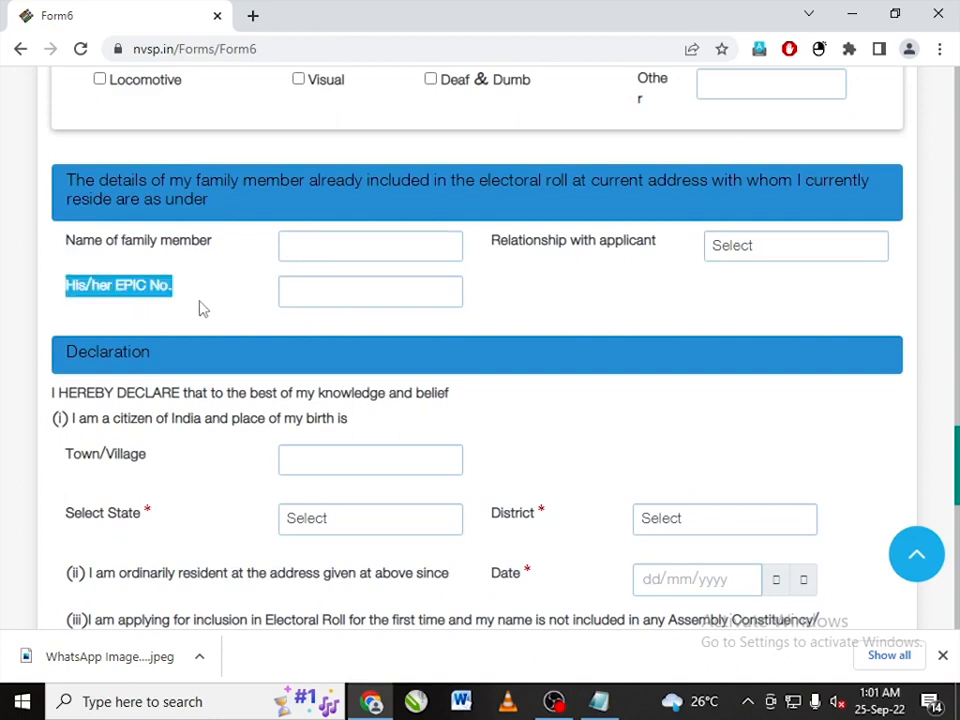
pyautogui.click(340, 293)
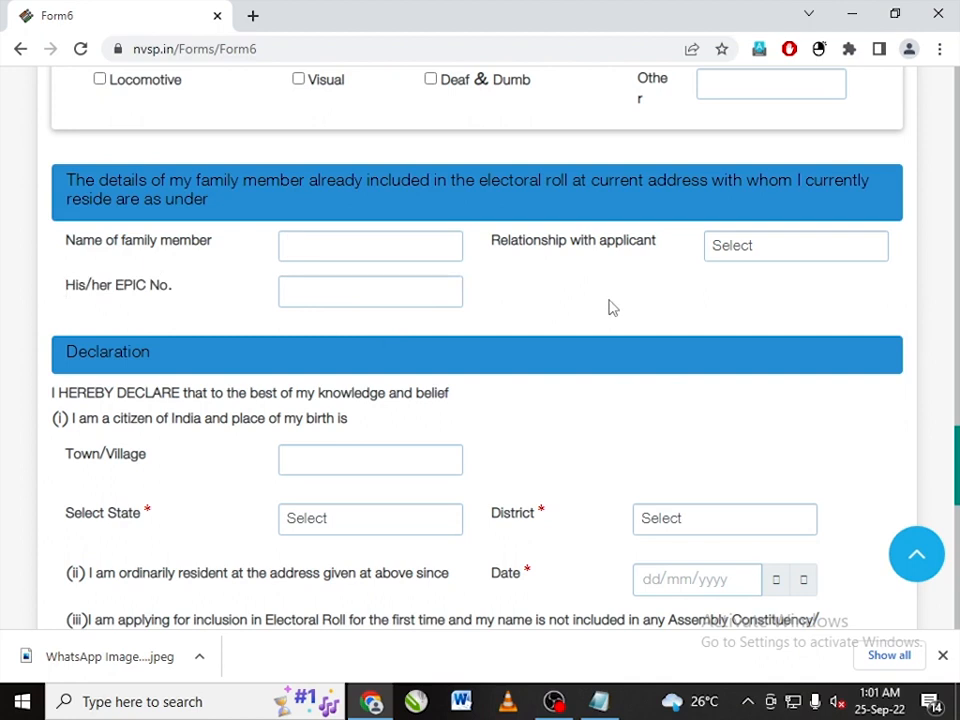
pyautogui.scroll(-3, 264, 336)
pyautogui.click(294, 190)
pyautogui.scroll(2, 140, 358)
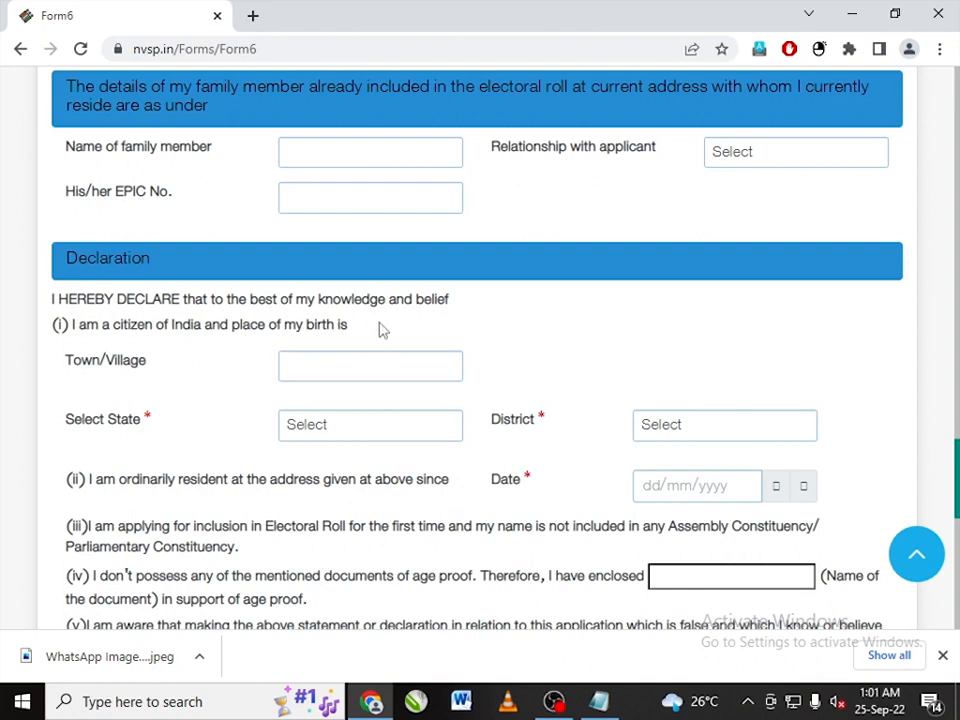
# - Enter the birthplace as Town/Village MUMBAI, state Maharashtra, district Mumbai City
pyautogui.click(148, 365)
pyautogui.click(326, 366)
pyautogui.write('MUMBAI')
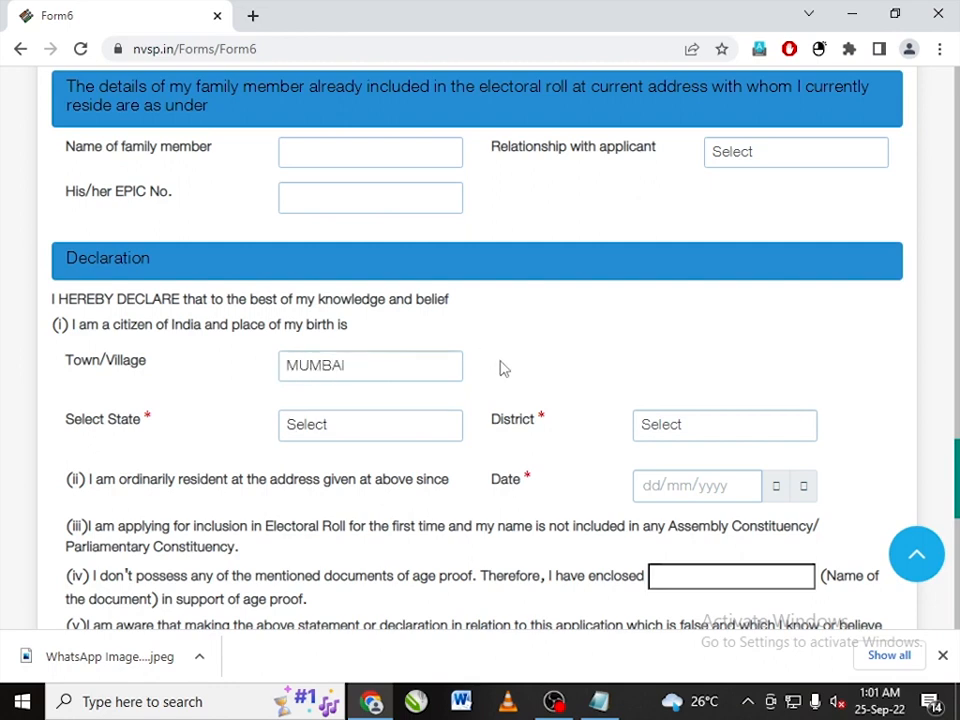
pyautogui.scroll(-1, 450, 390)
pyautogui.click(316, 348)
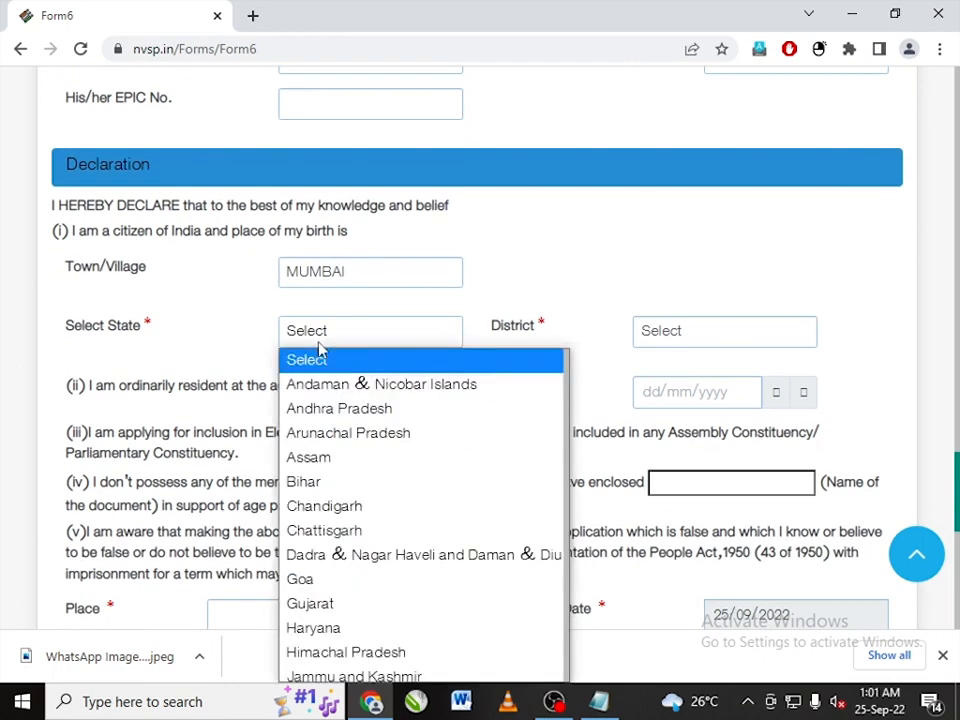
pyautogui.write('maha')
pyautogui.press('Return')
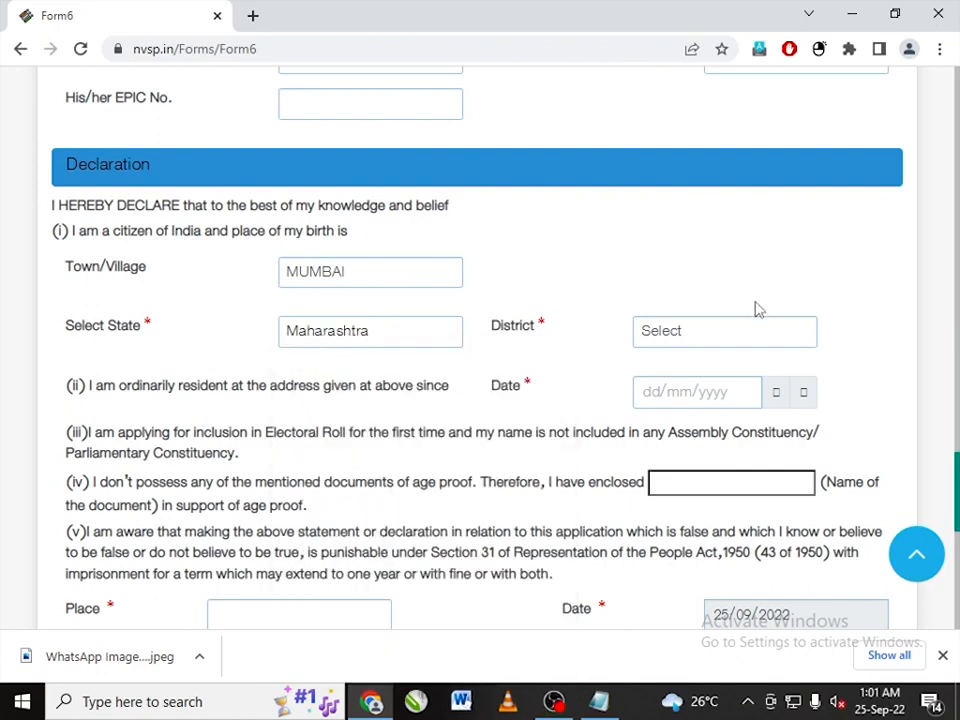
pyautogui.click(709, 332)
pyautogui.press('Down')
pyautogui.press('Down')
pyautogui.press('Down')
pyautogui.press('Down')
pyautogui.press('Down')
pyautogui.press('Down')
pyautogui.press('Down')
pyautogui.press('Down')
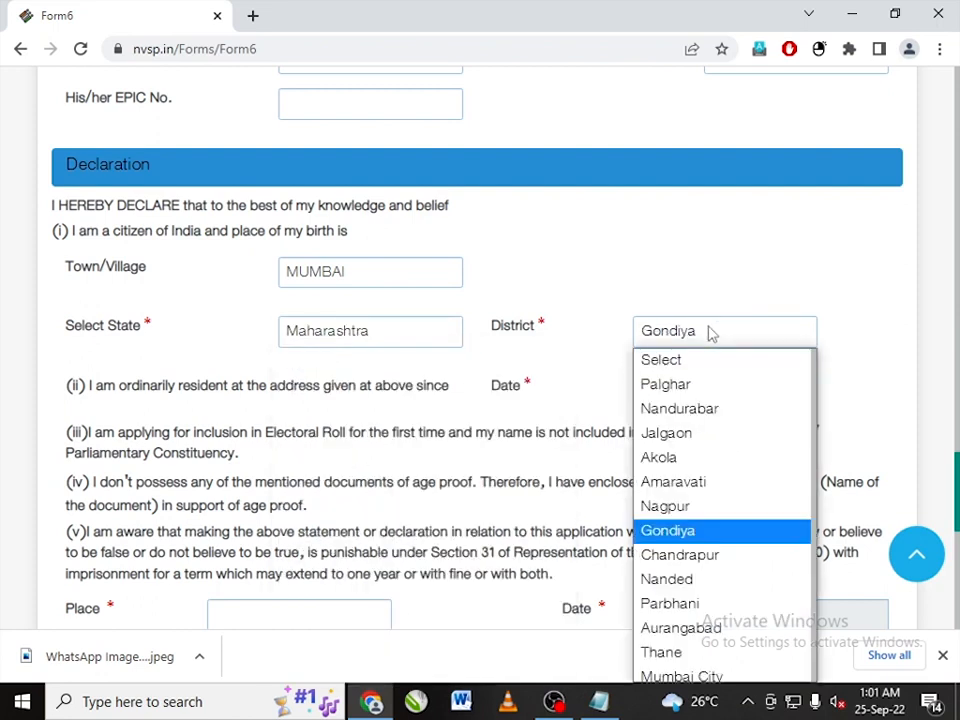
pyautogui.press('Down')
pyautogui.press('Down')
pyautogui.press('Down')
pyautogui.press('Down')
pyautogui.press('Down')
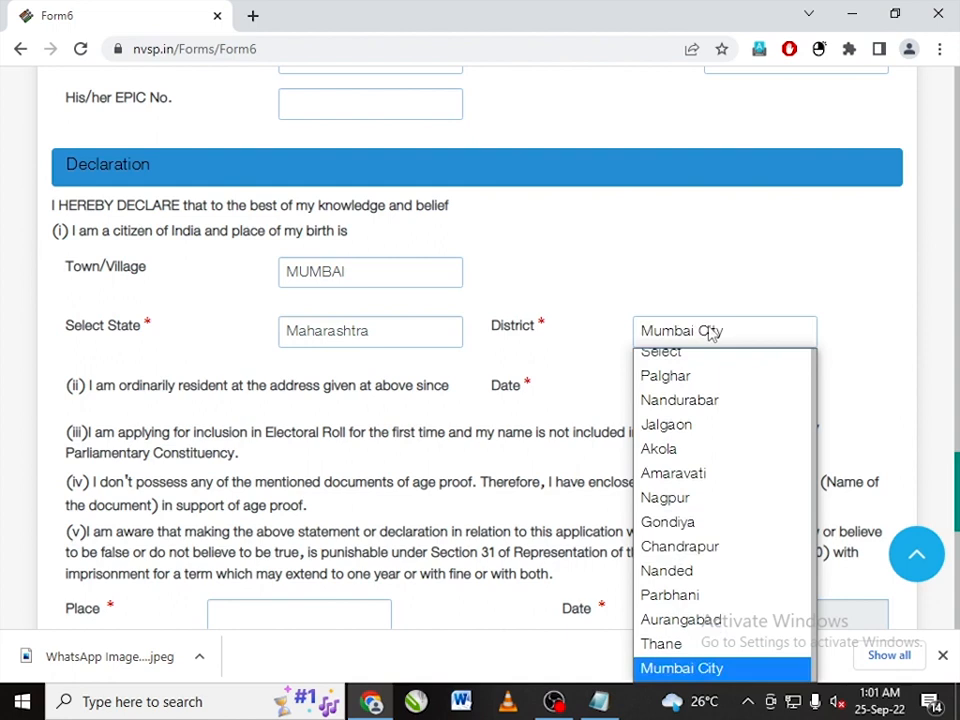
pyautogui.press('Return')
# - Set the residence-since date to 01/01/2001 using the calendar
pyautogui.scroll(-1, 340, 392)
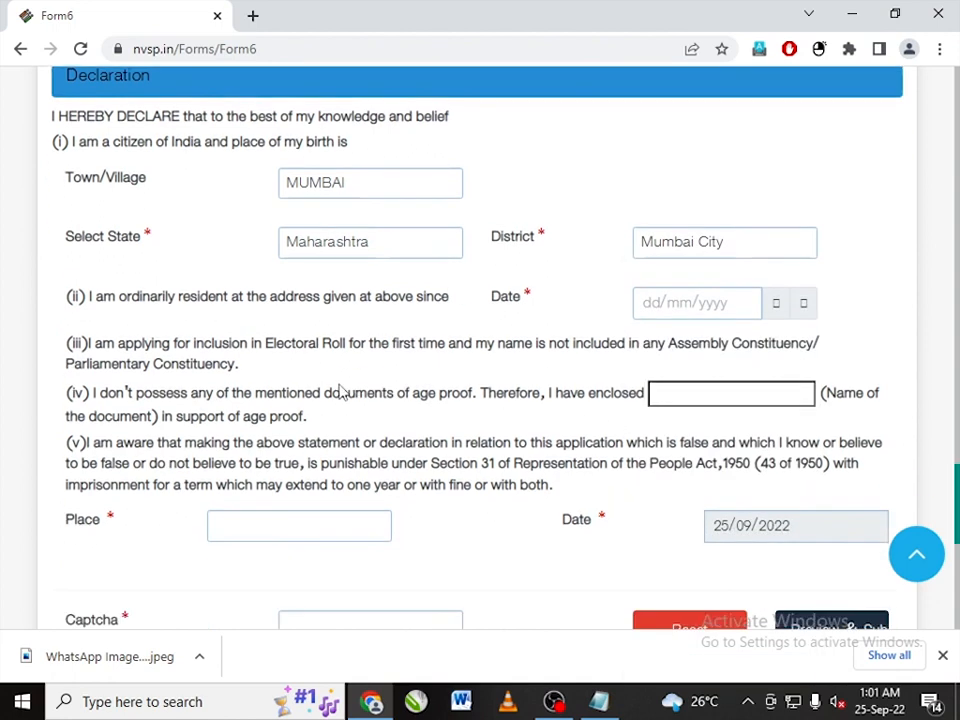
pyautogui.click(653, 305)
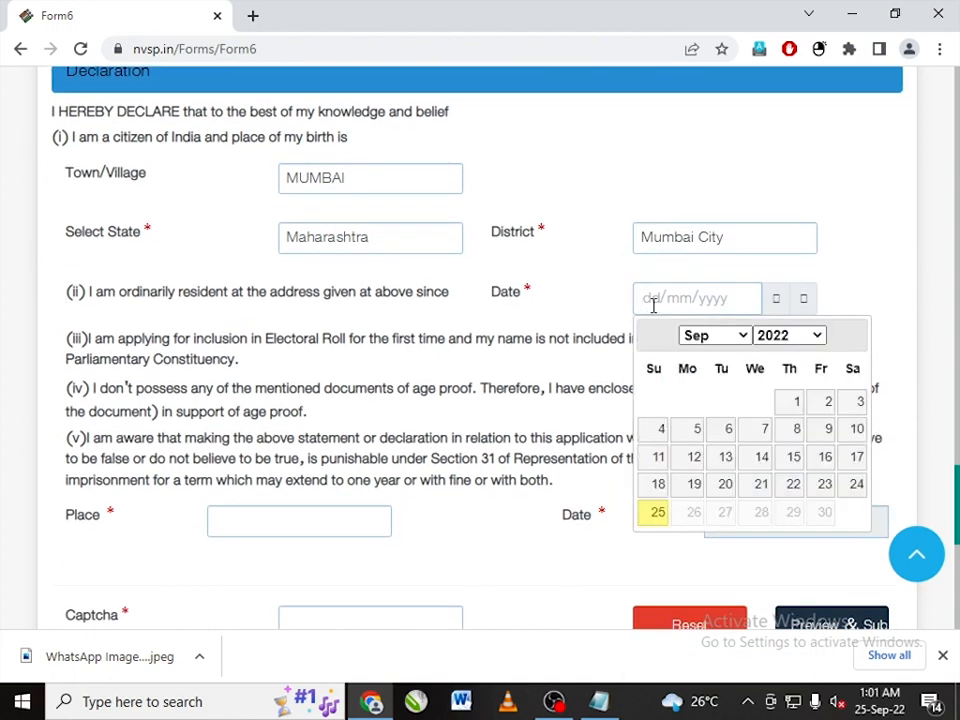
pyautogui.click(790, 335)
pyautogui.scroll(3, 800, 390)
pyautogui.scroll(-3, 812, 435)
pyautogui.scroll(3, 803, 430)
pyautogui.click(772, 479)
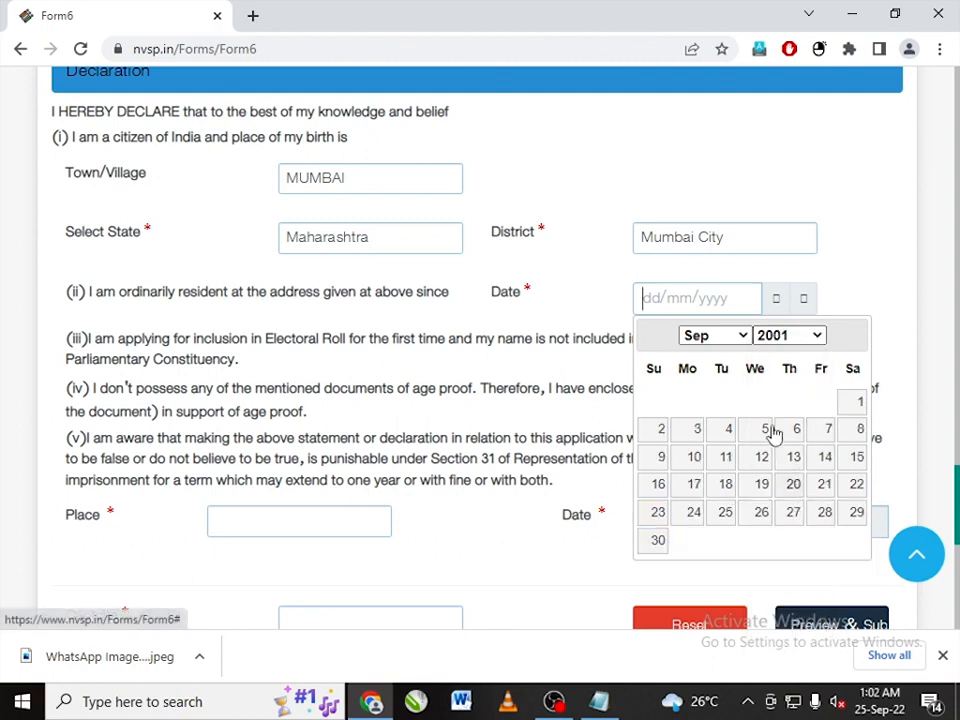
pyautogui.click(744, 337)
pyautogui.click(712, 355)
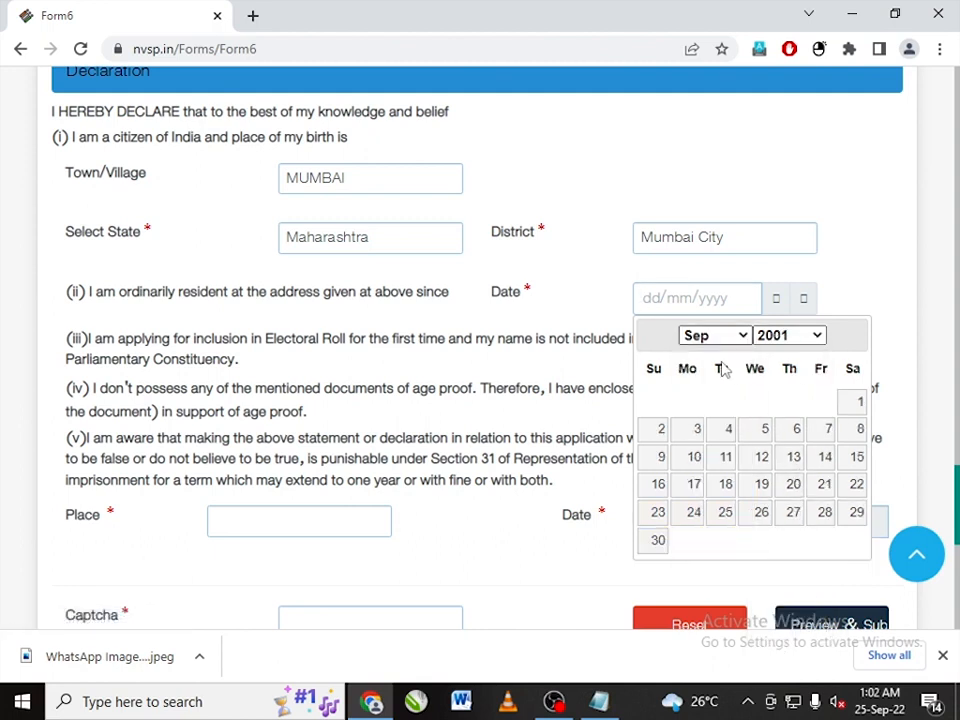
pyautogui.click(690, 410)
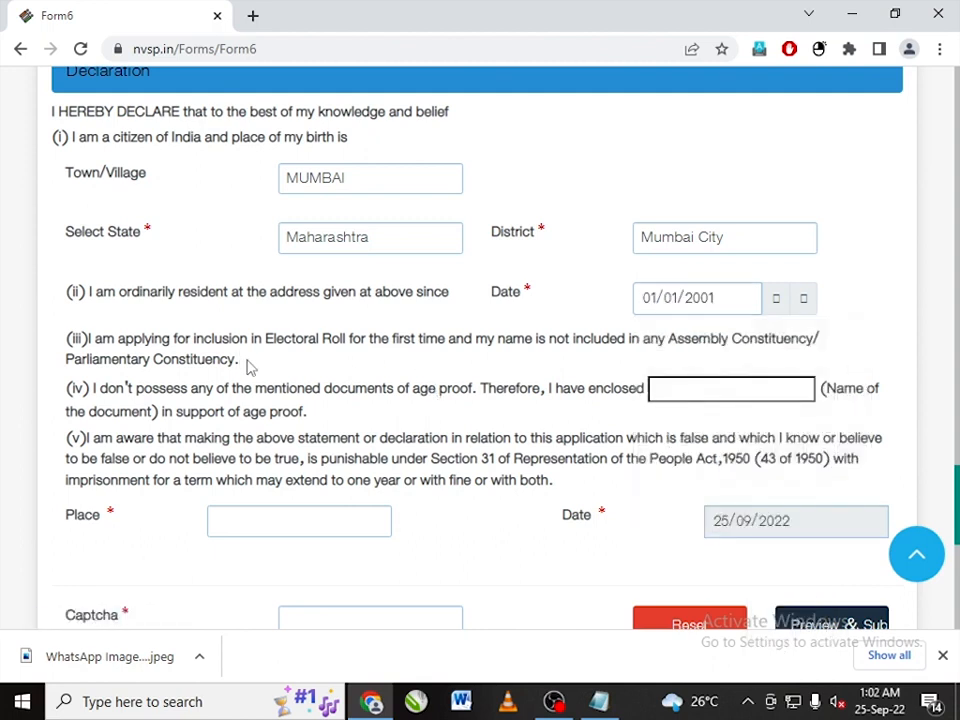
# - Enter MUMBAI as the declaration place, fill in the captcha and preview the application
pyautogui.scroll(-1, 182, 378)
pyautogui.scroll(-1, 182, 378)
pyautogui.click(285, 337)
pyautogui.write('MUMBAI')
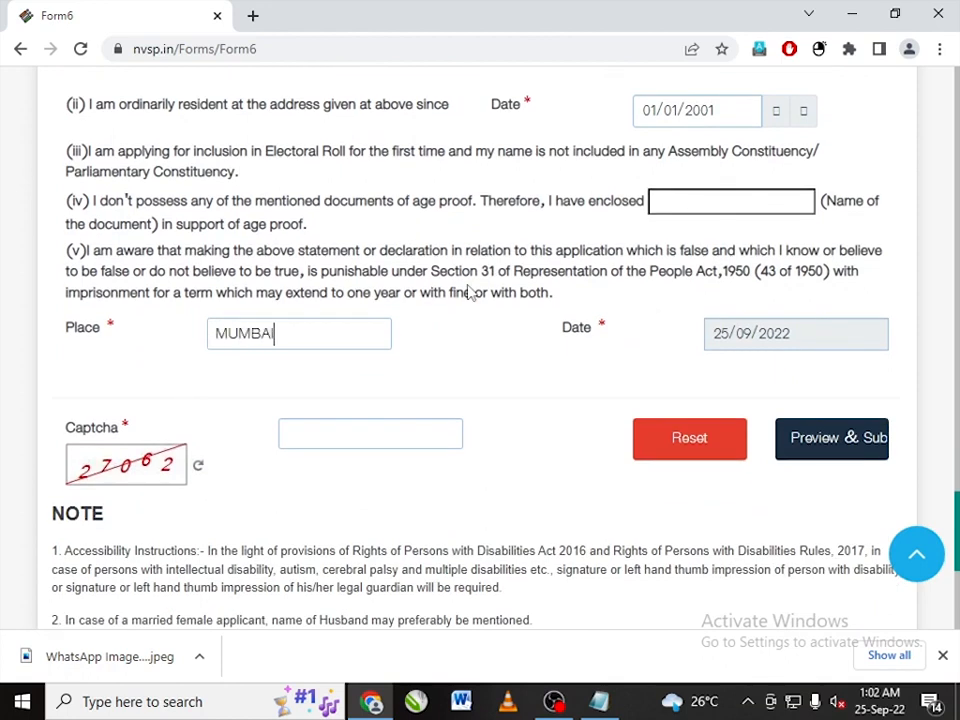
pyautogui.press('Tab')
pyautogui.click(806, 328)
pyautogui.scroll(-2, 328, 405)
pyautogui.click(334, 238)
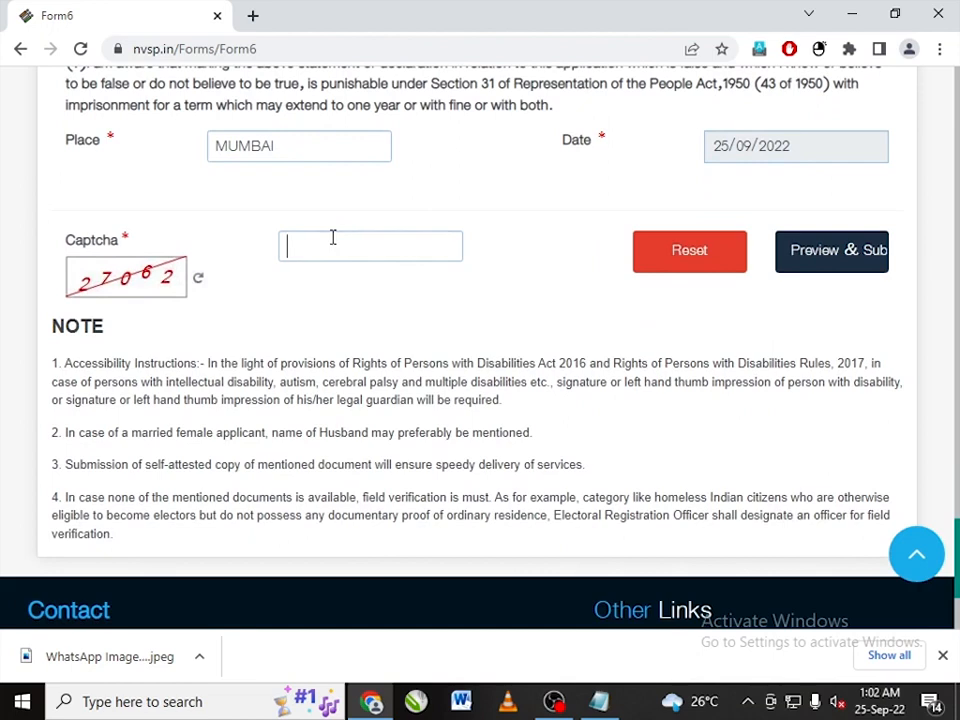
pyautogui.write('27062')
pyautogui.click(829, 258)
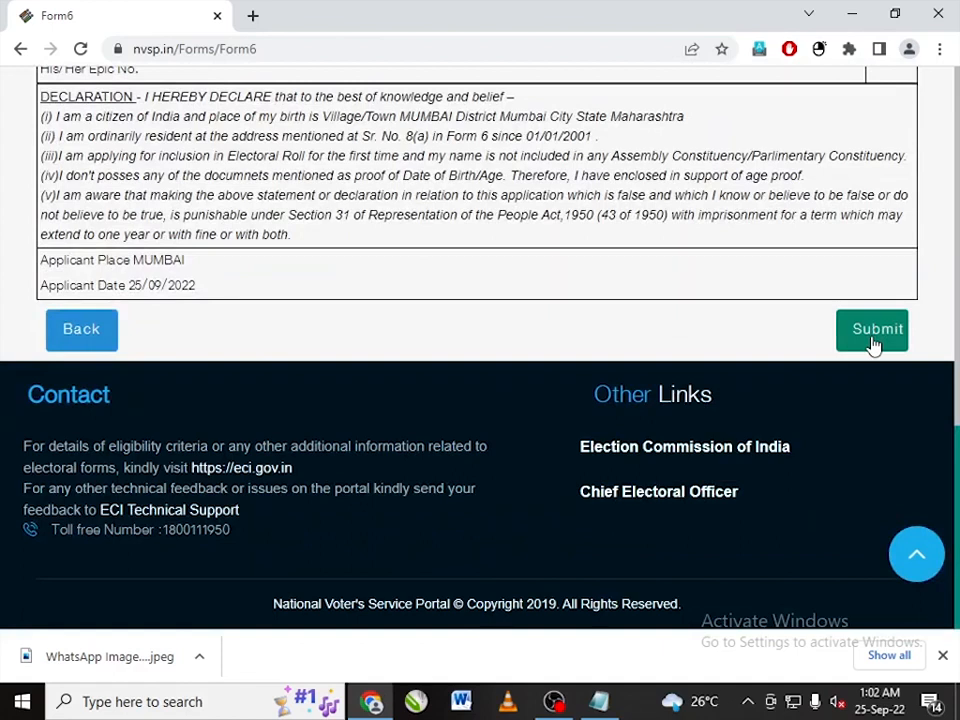
# - Submit the reviewed Form-6 application to get the printable new-voter form
pyautogui.click(873, 343)
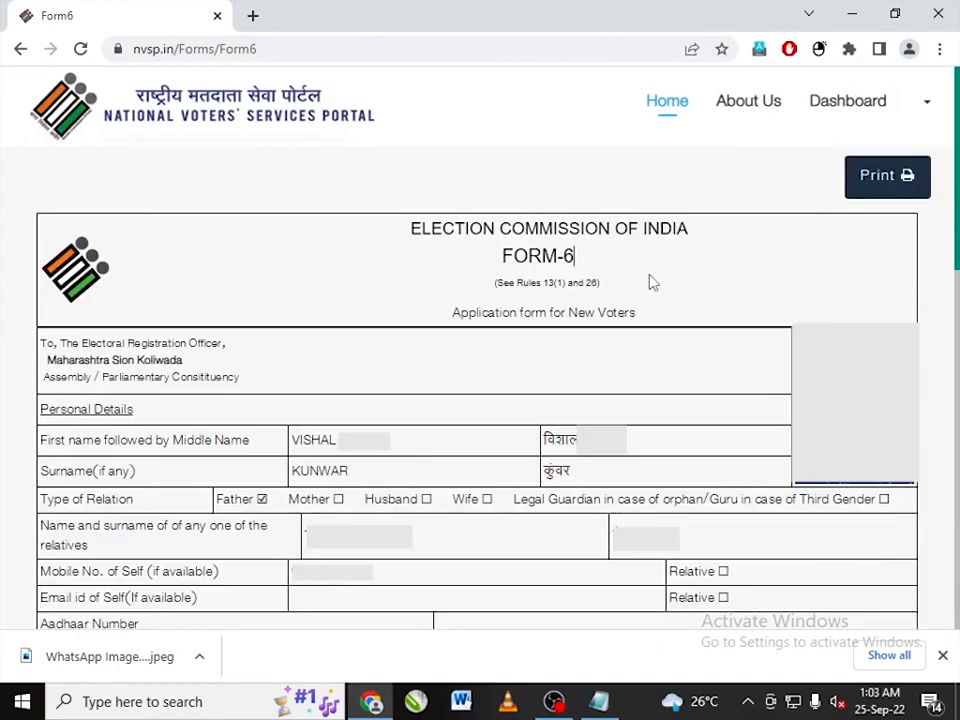